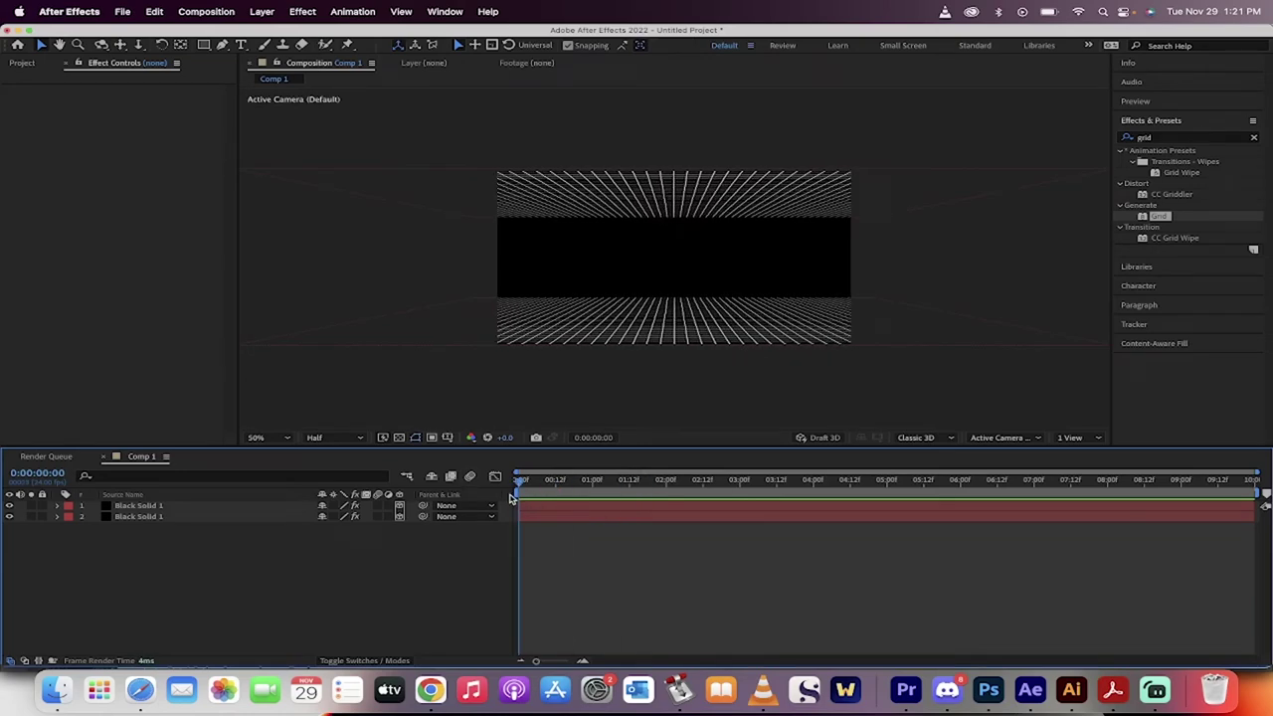
# Preview the finished grid animation, stop it at 0:00:00:15, and select both Black Solid layers
pyautogui.press('space')
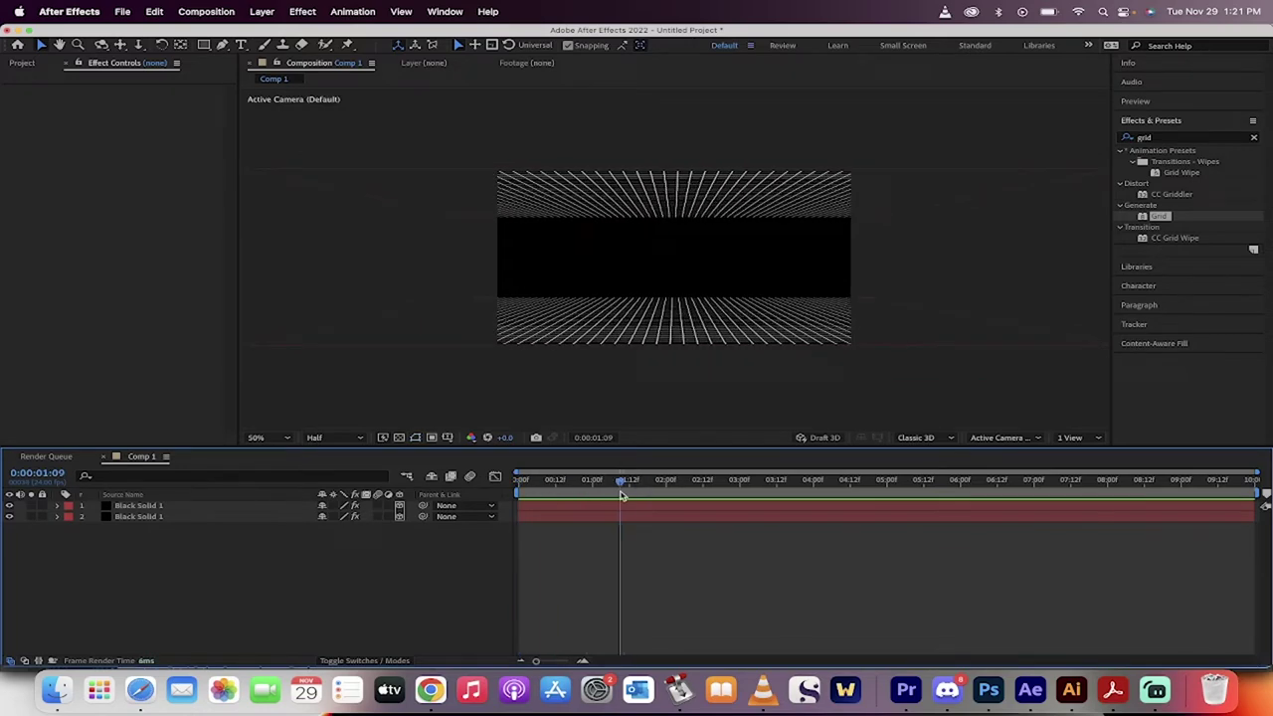
pyautogui.press('space')
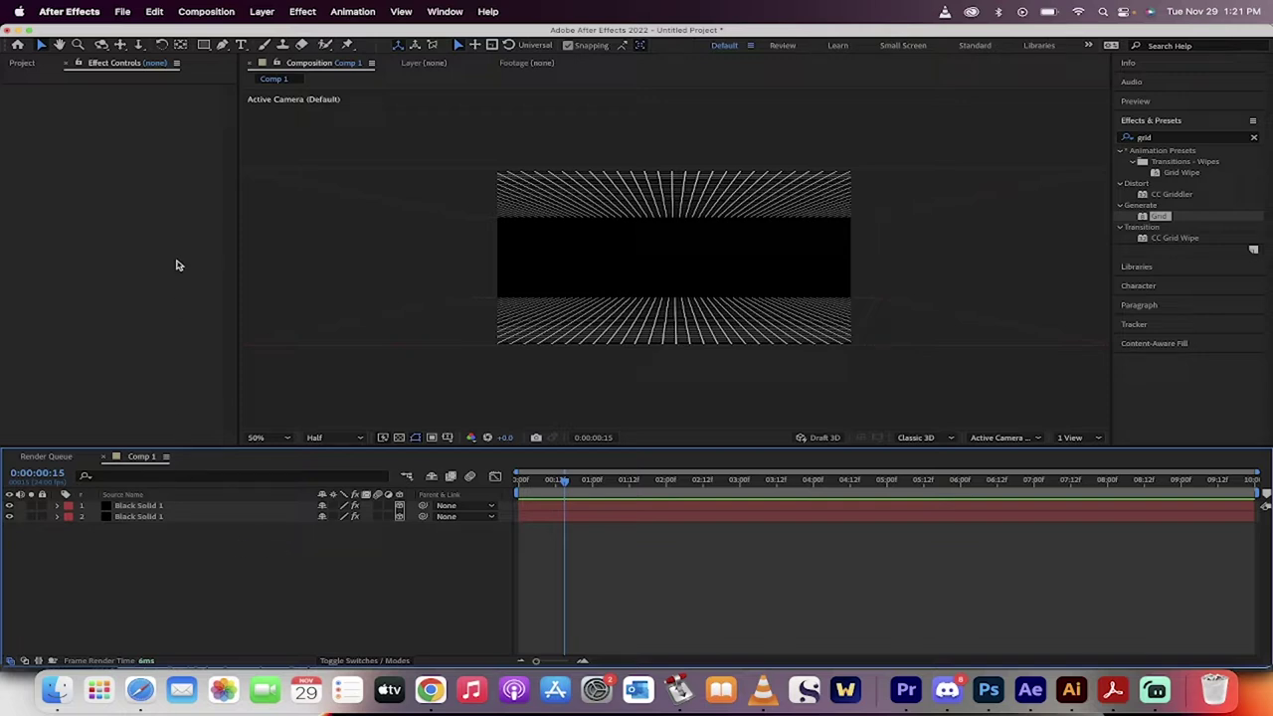
pyautogui.moveTo(215, 594); pyautogui.dragTo(82, 472)
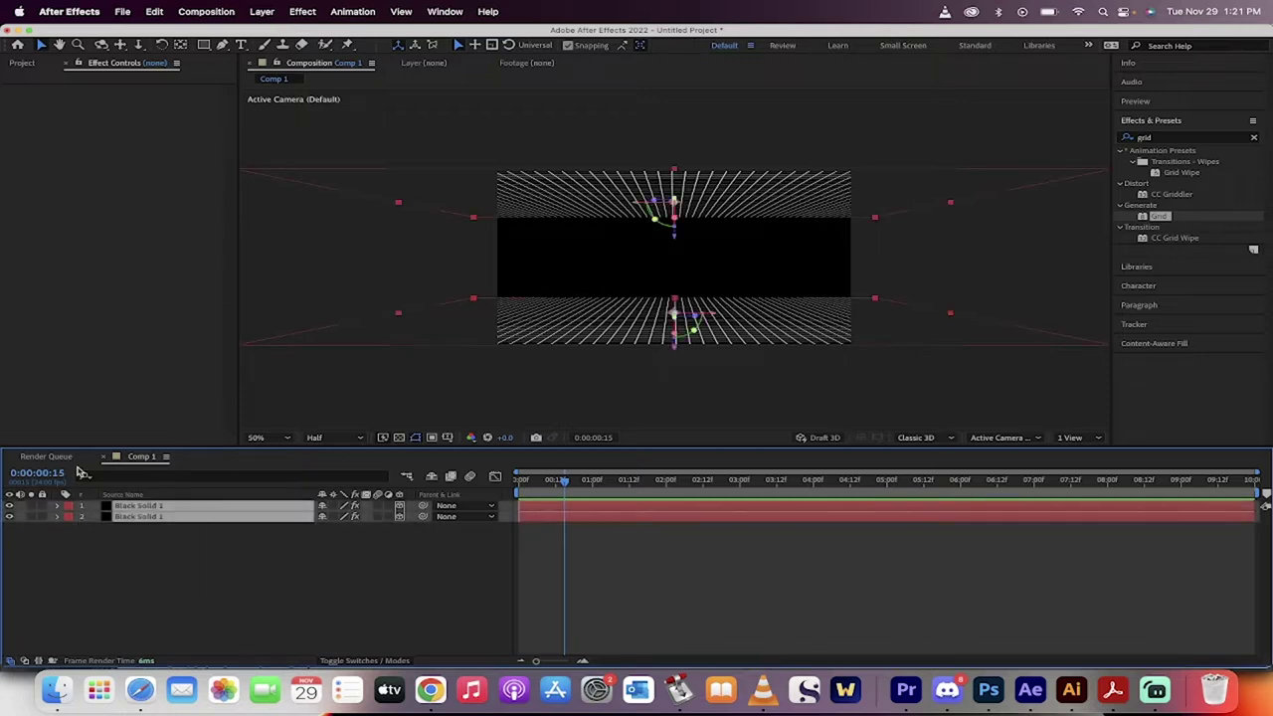
# Delete both Black Solid layers and create Comp 2 with the HDTV 1080 24 preset
pyautogui.press('Delete')
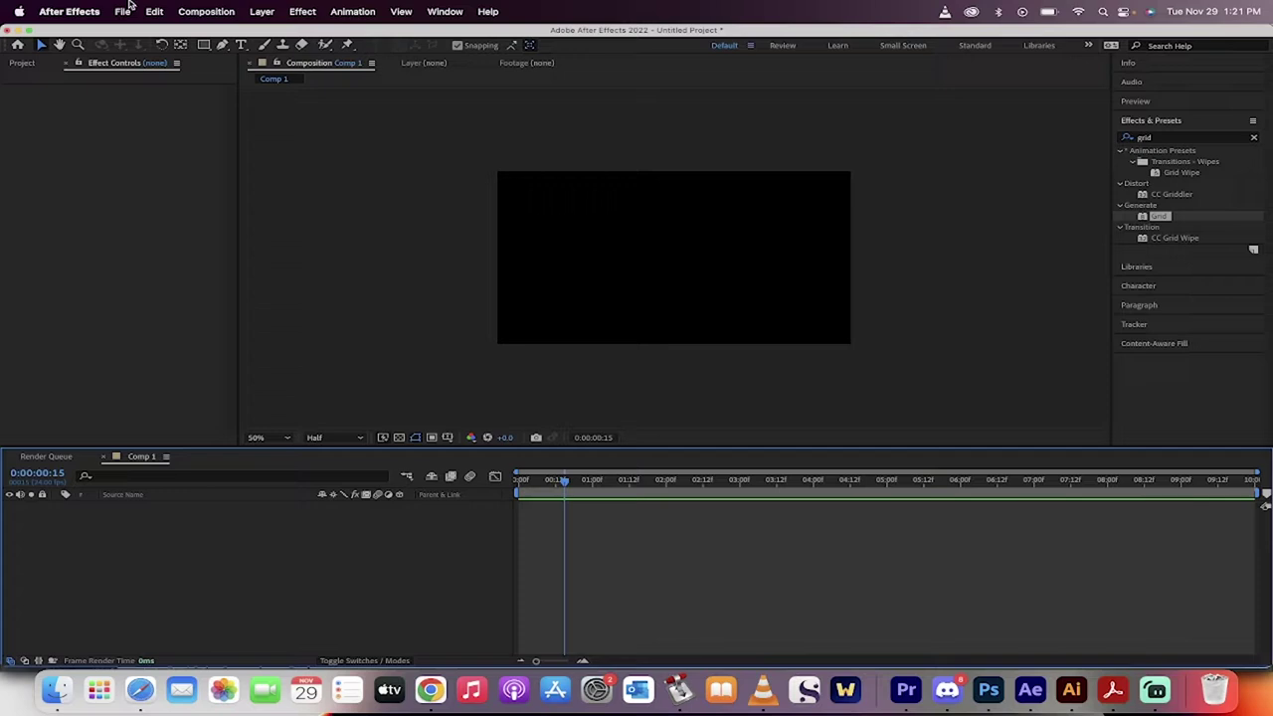
pyautogui.click(199, 9)
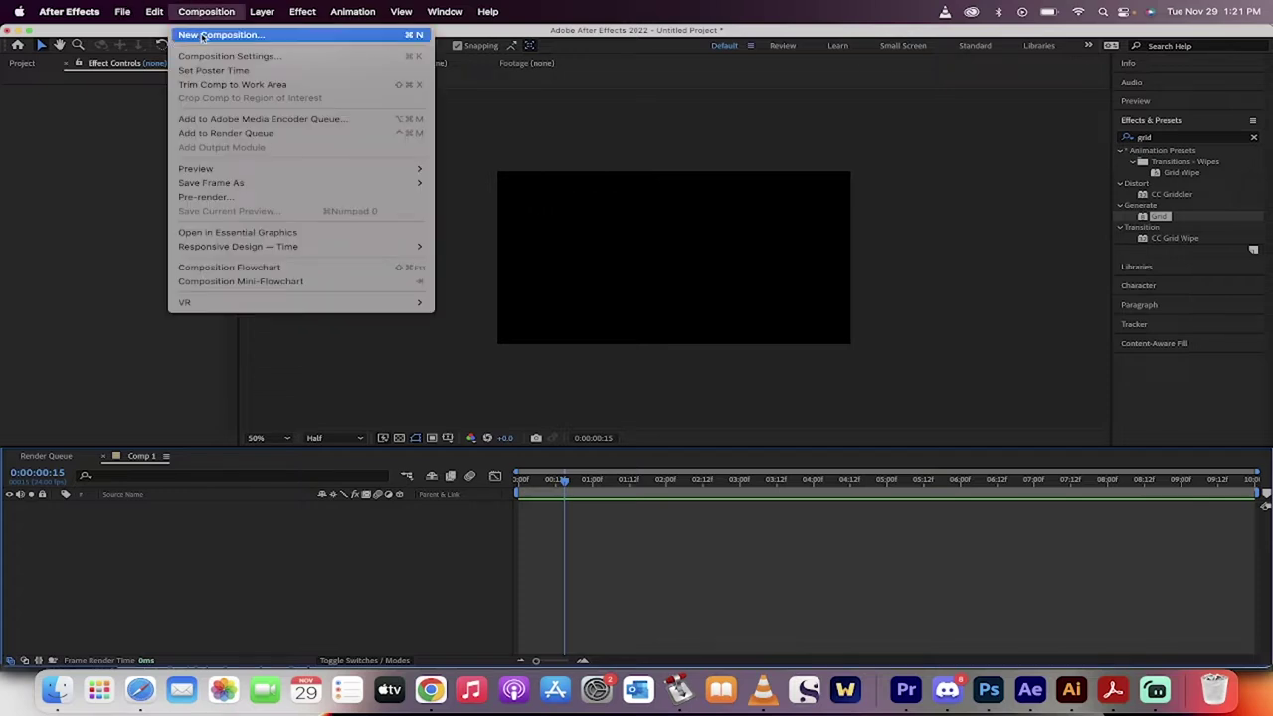
pyautogui.click(202, 35)
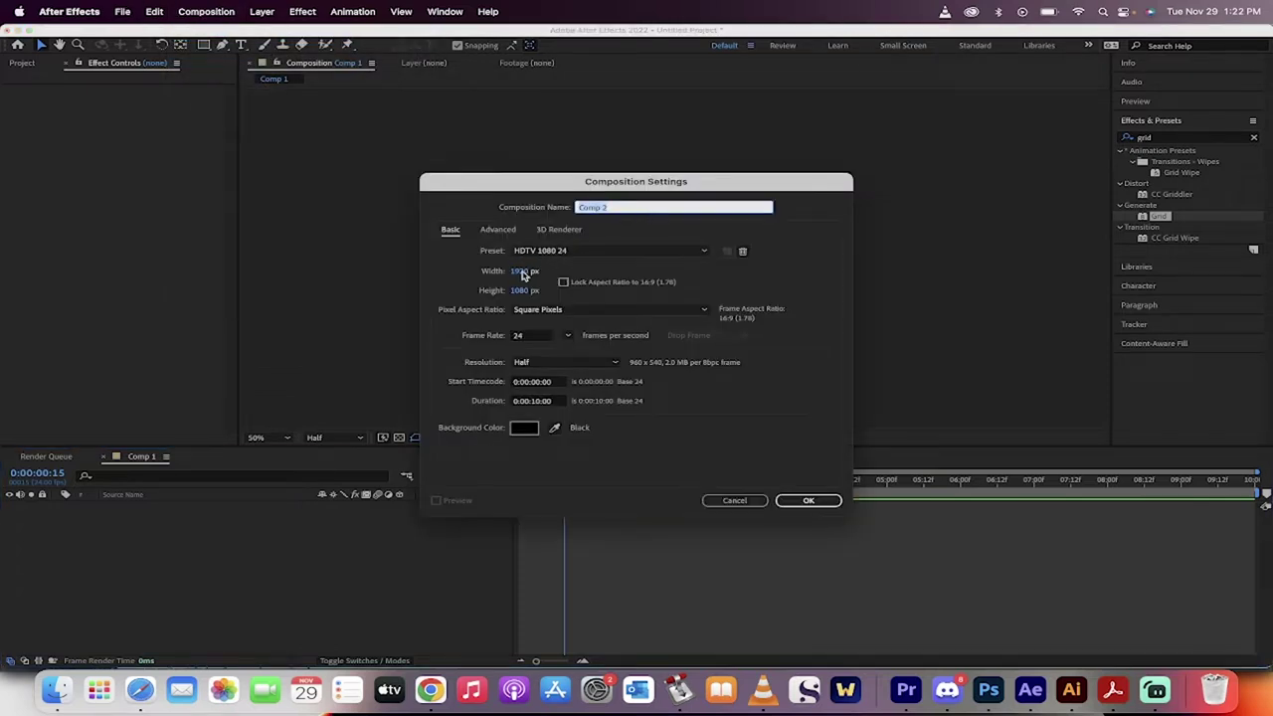
pyautogui.click(815, 505)
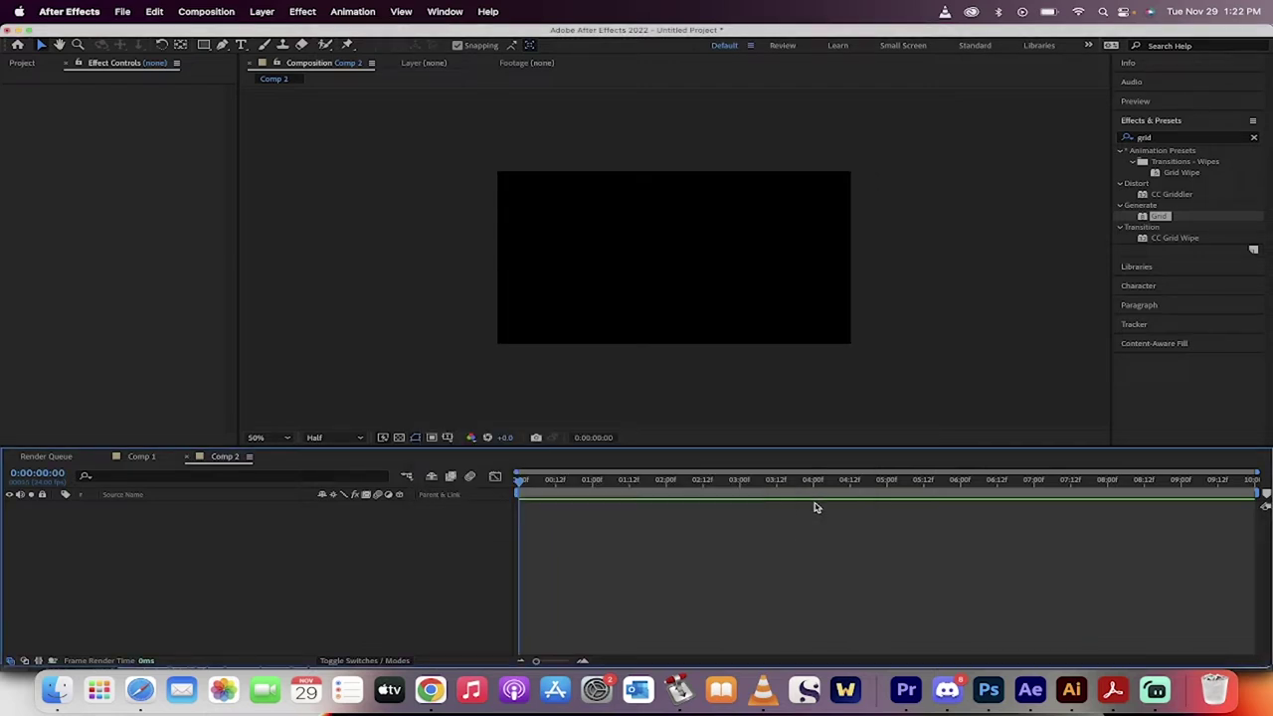
# Add a black 3000 × 2000 px solid layer, Black Solid 2, to Comp 2
pyautogui.click(263, 10)
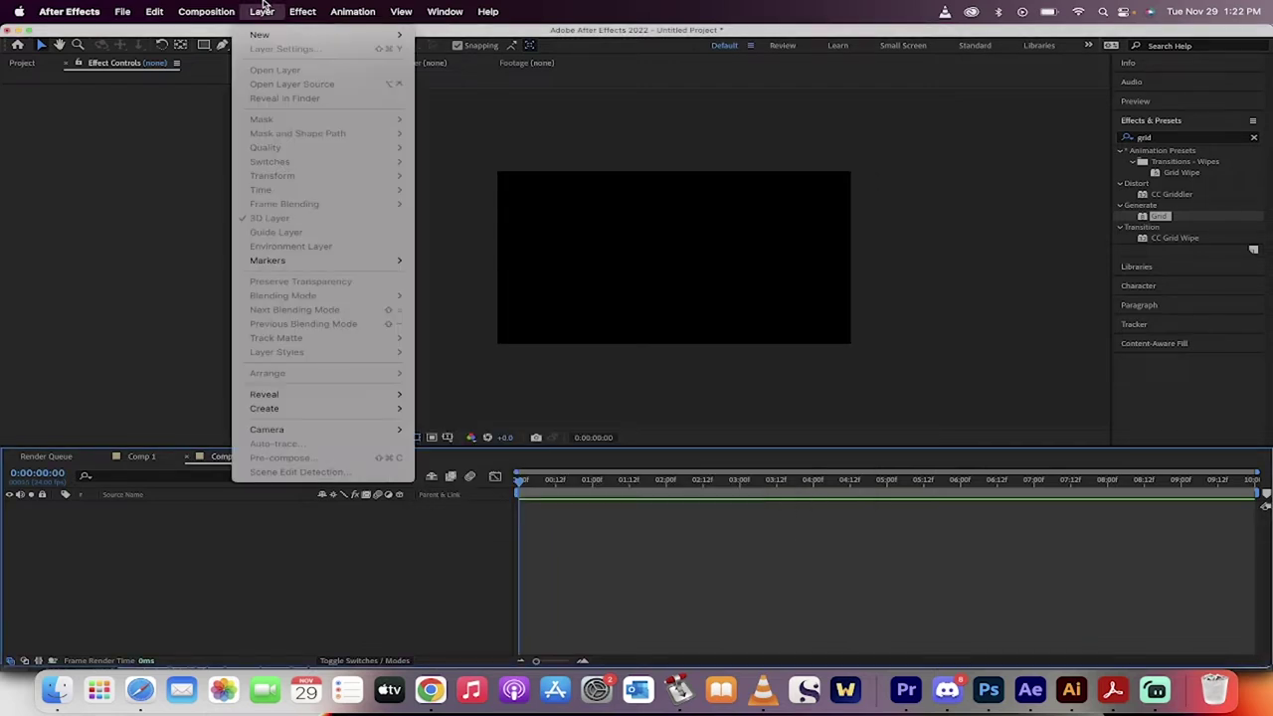
pyautogui.moveTo(260, 35)
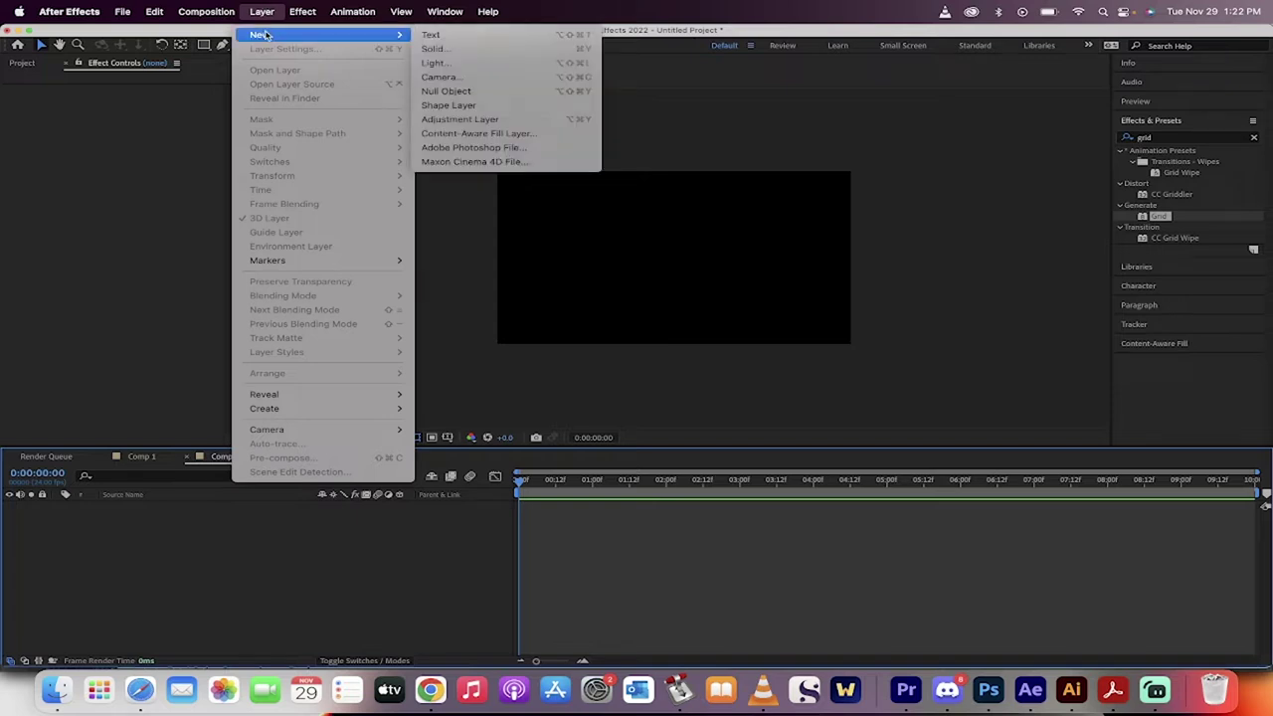
pyautogui.click(471, 50)
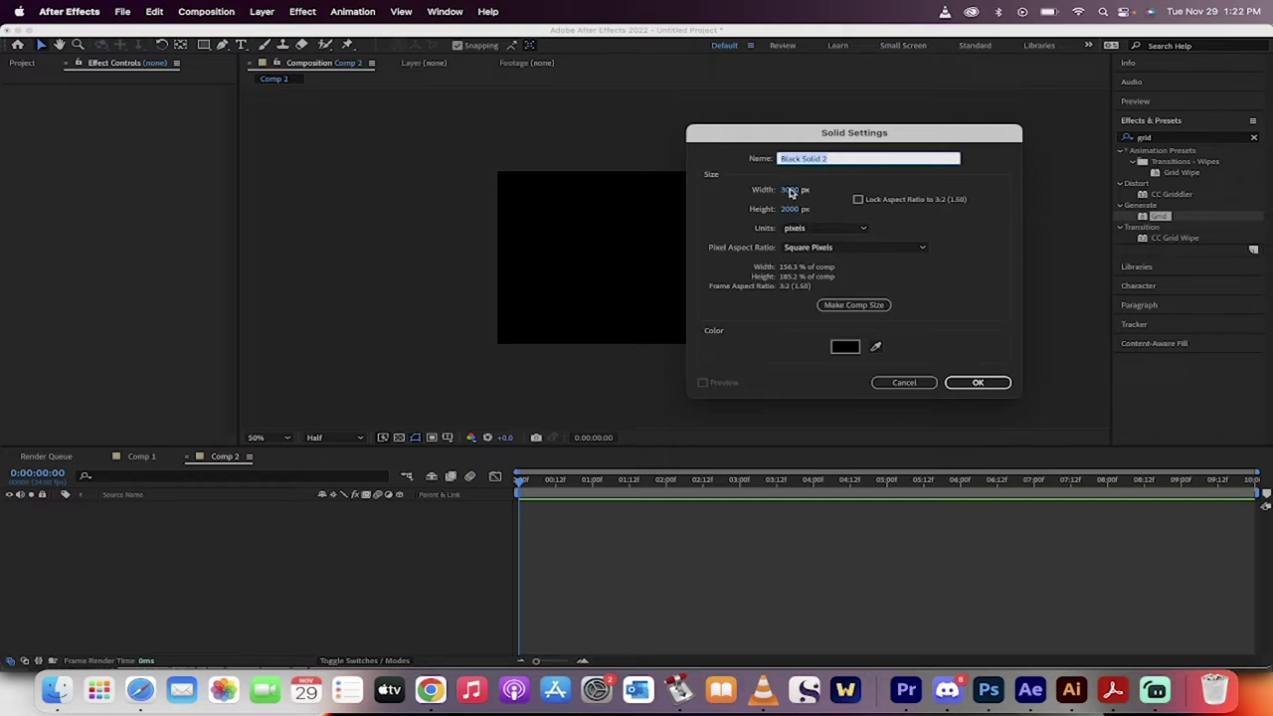
pyautogui.click(974, 386)
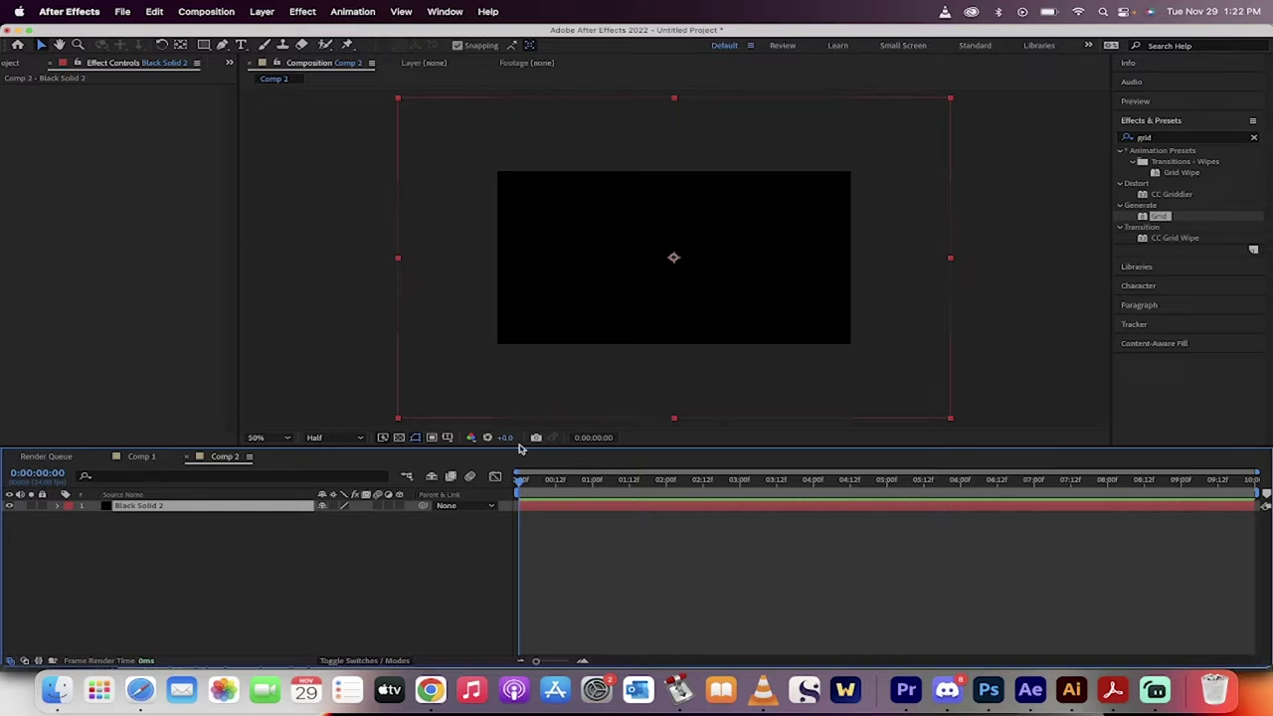
# Search Effects & Presets for 'grid' and drop the Grid effect onto Black Solid 2
pyautogui.click(1162, 121)
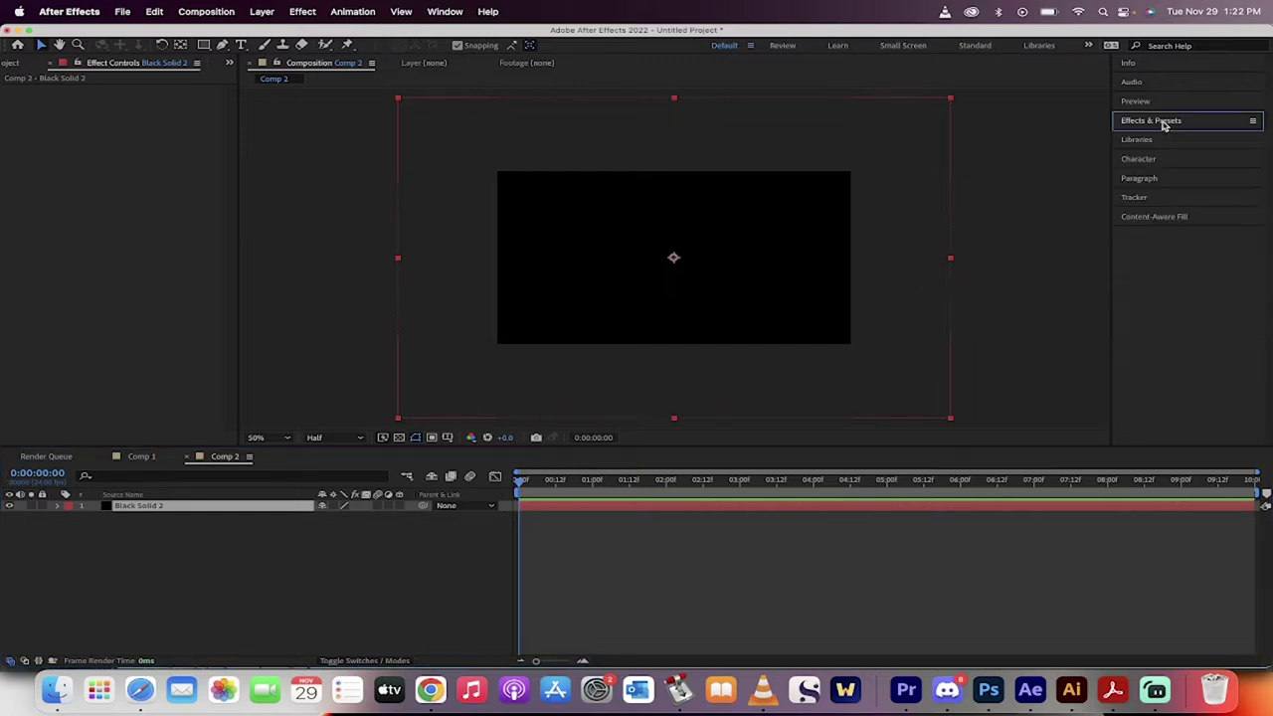
pyautogui.click(1163, 122)
pyautogui.click(1170, 141)
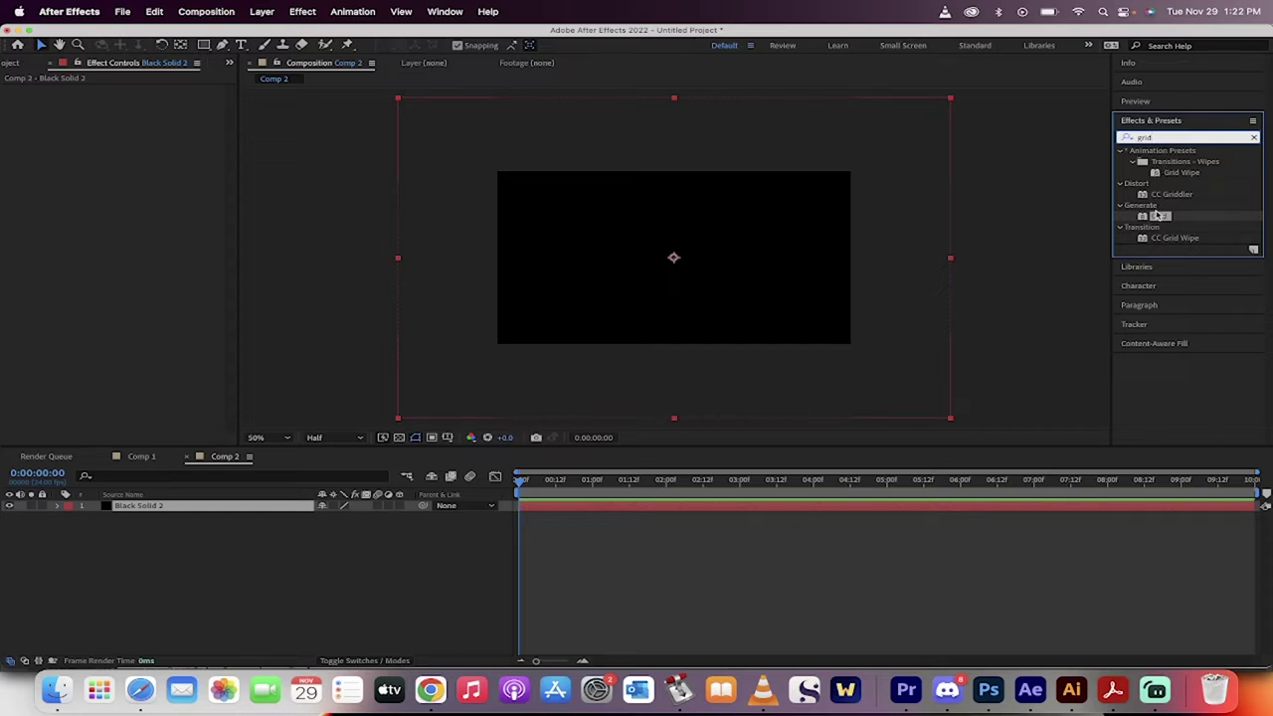
pyautogui.moveTo(1162, 221); pyautogui.dragTo(670, 238)
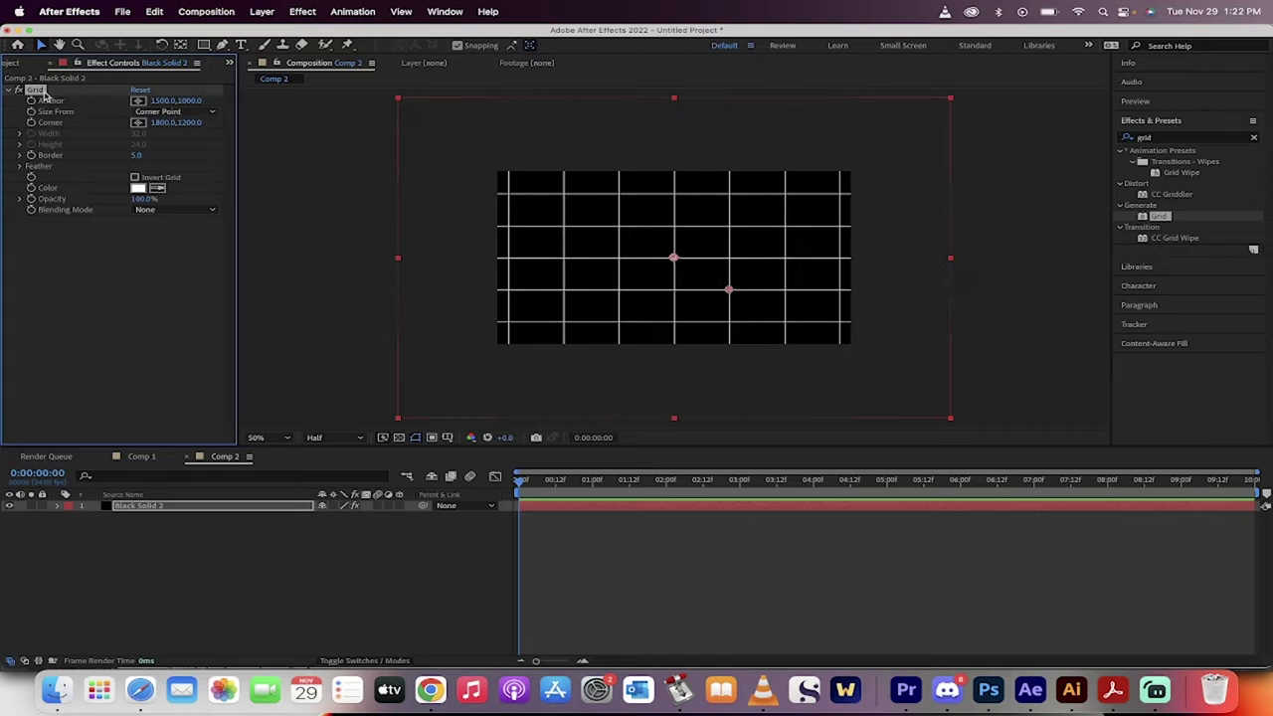
# Set the Grid's Size From to Width & Height Sliders, with both Width and Height at 48
pyautogui.click(172, 111)
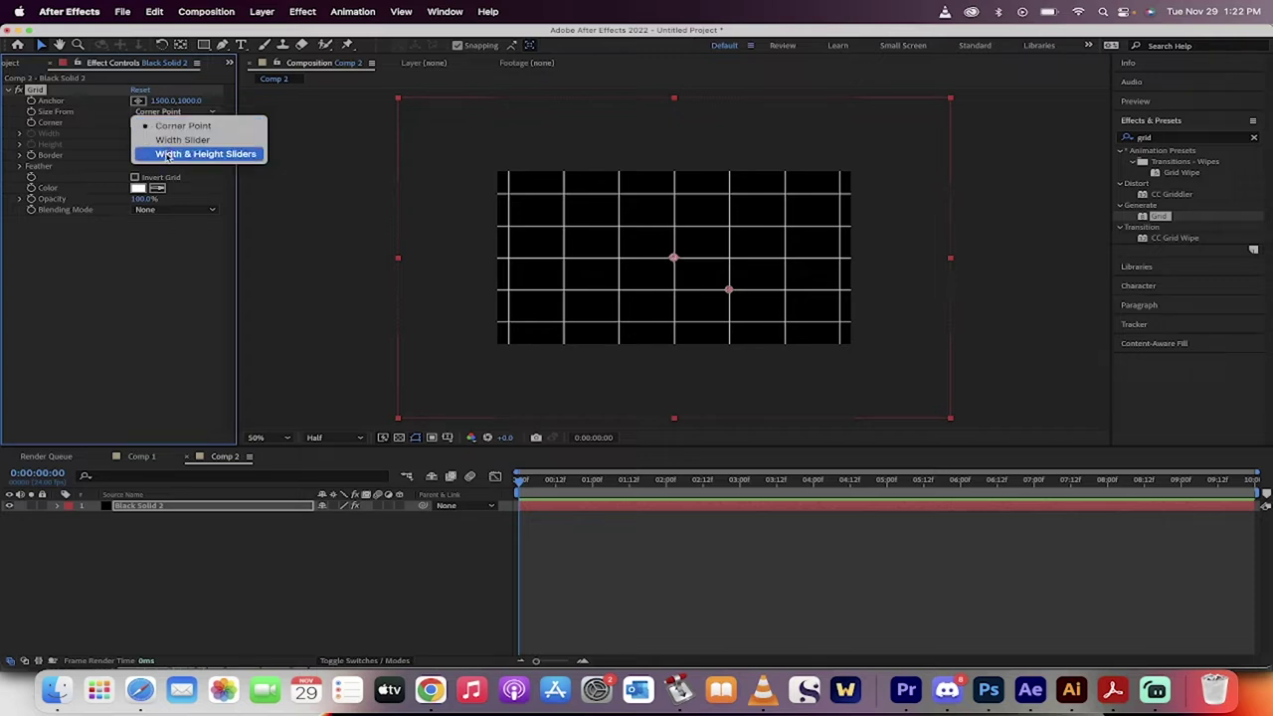
pyautogui.click(169, 155)
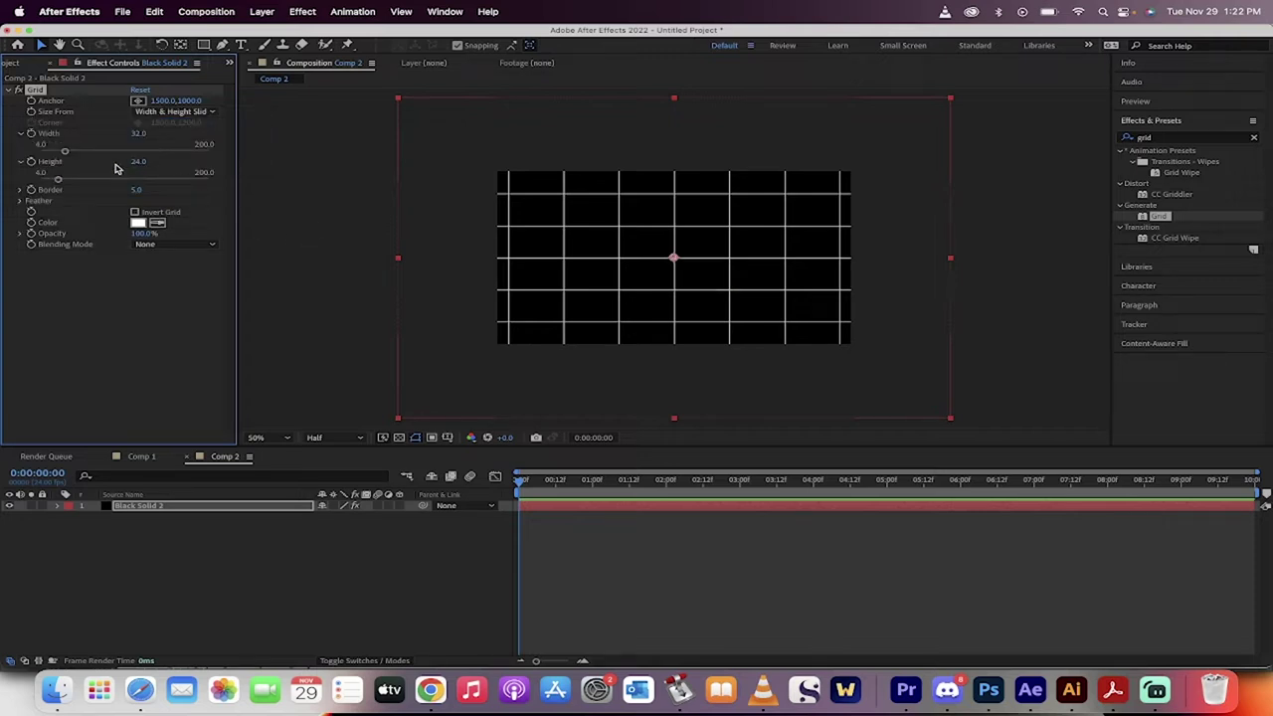
pyautogui.moveTo(66, 154); pyautogui.dragTo(78, 180)
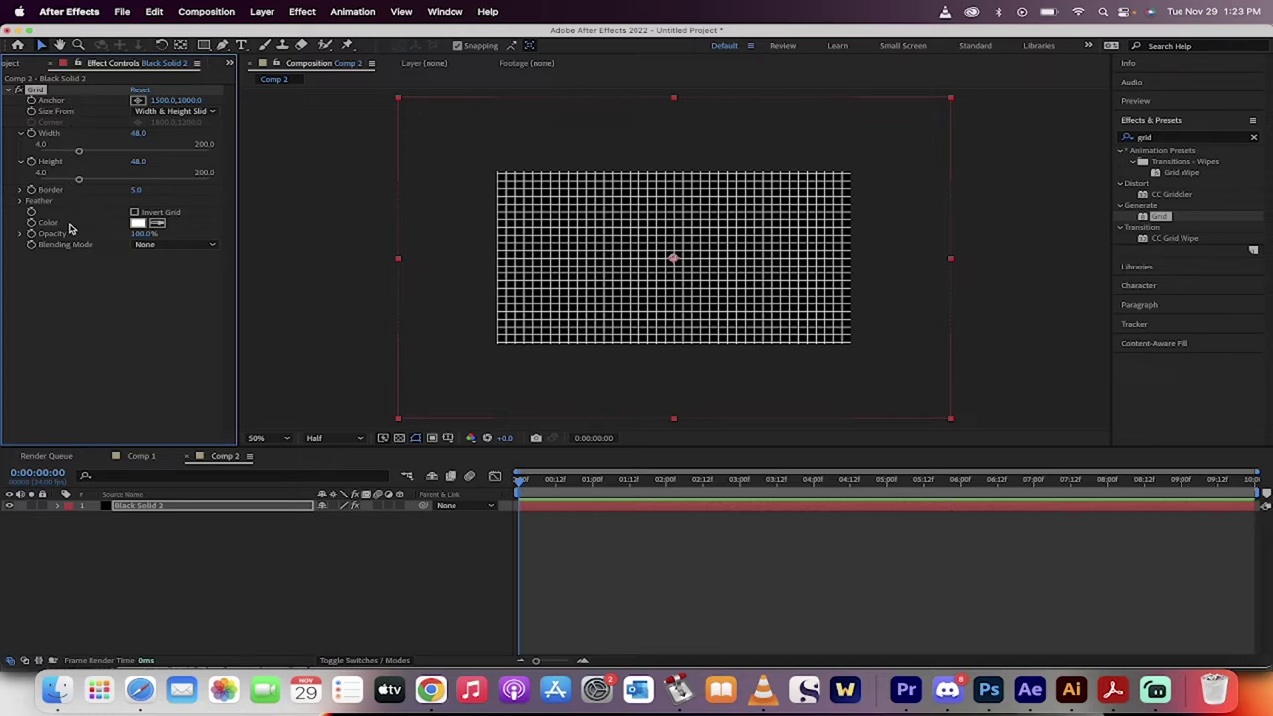
pyautogui.click(163, 508)
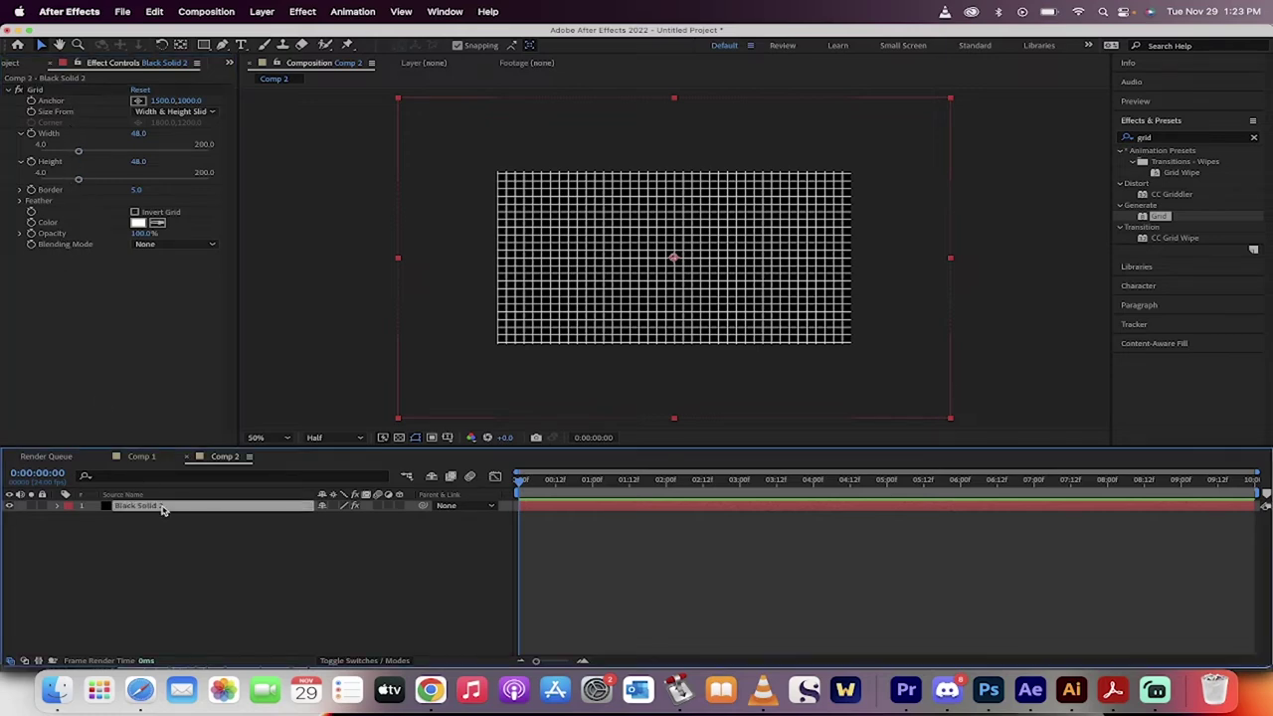
# Make Black Solid 2 3D with Orientation 90°,0°,0° and Position 960,888,0 as a floor plane
pyautogui.click(400, 508)
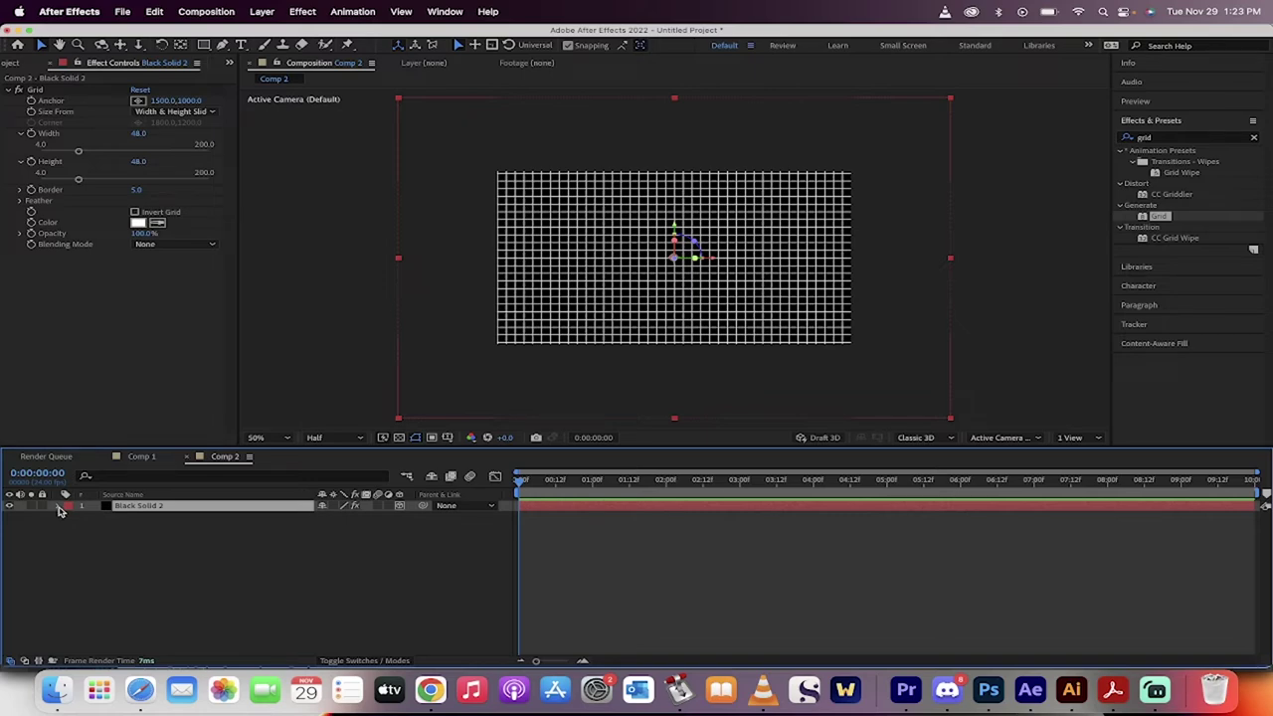
pyautogui.click(60, 508)
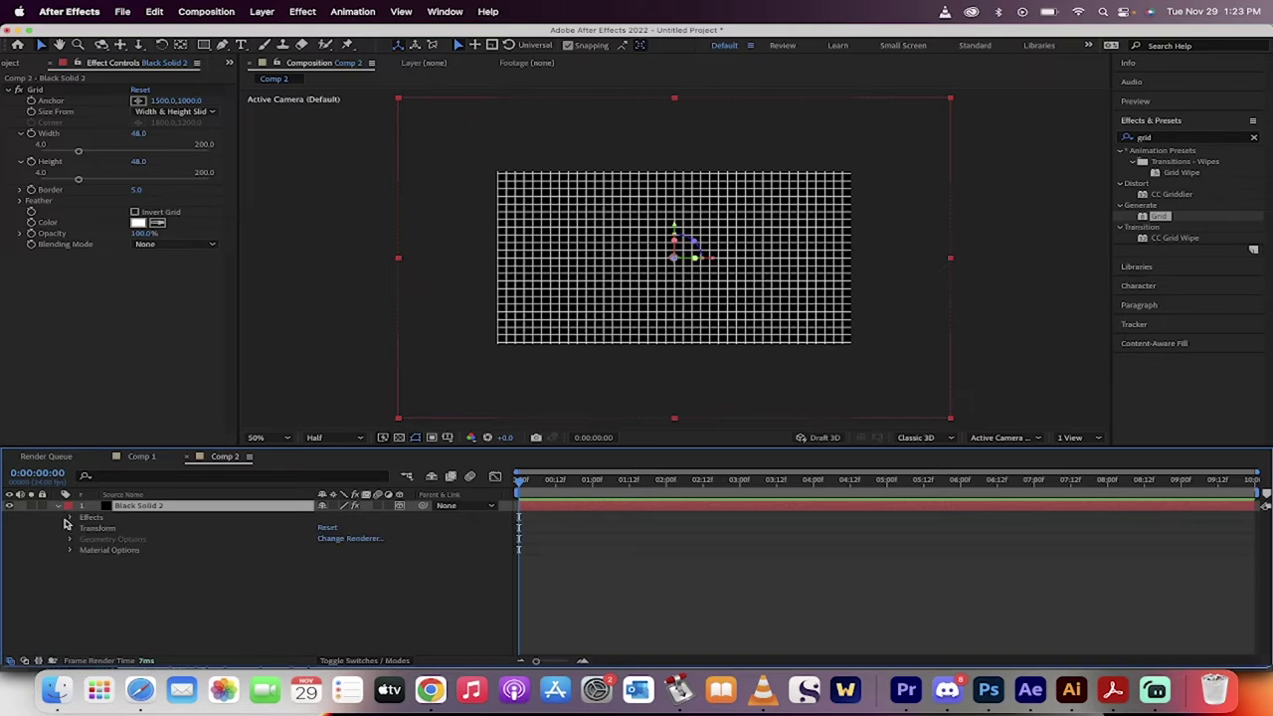
pyautogui.click(71, 528)
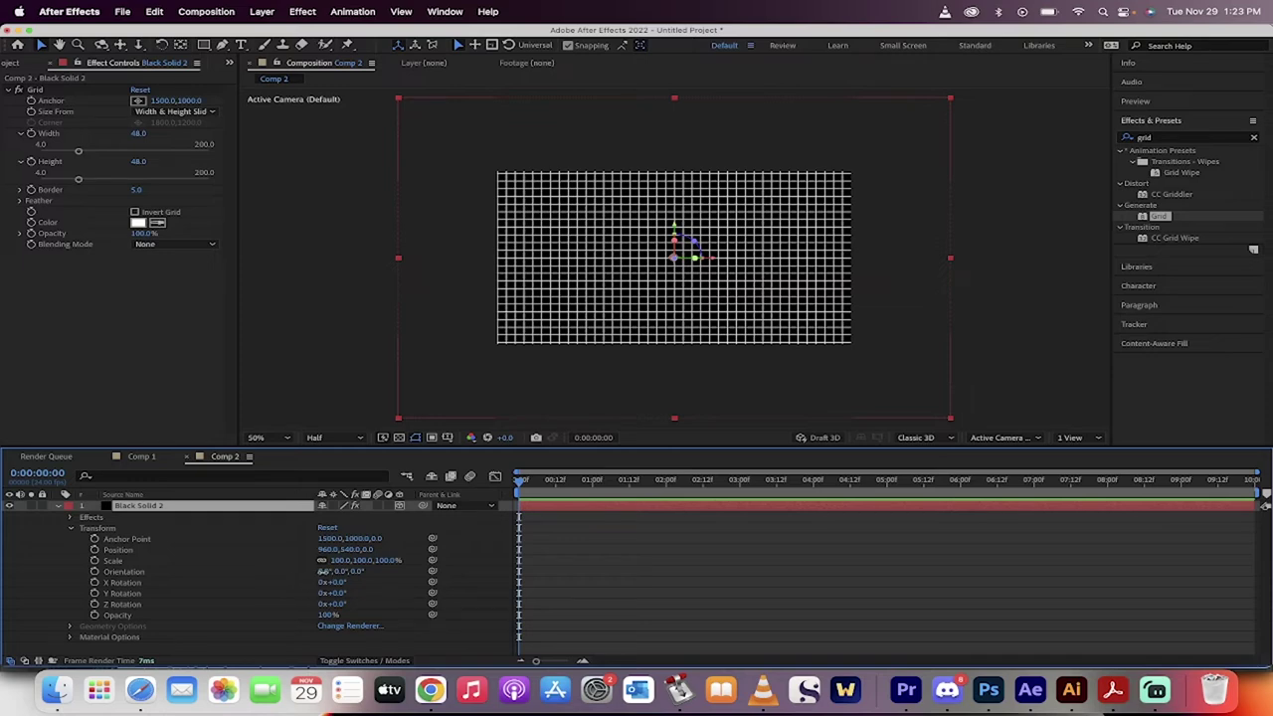
pyautogui.moveTo(322, 571); pyautogui.dragTo(381, 567)
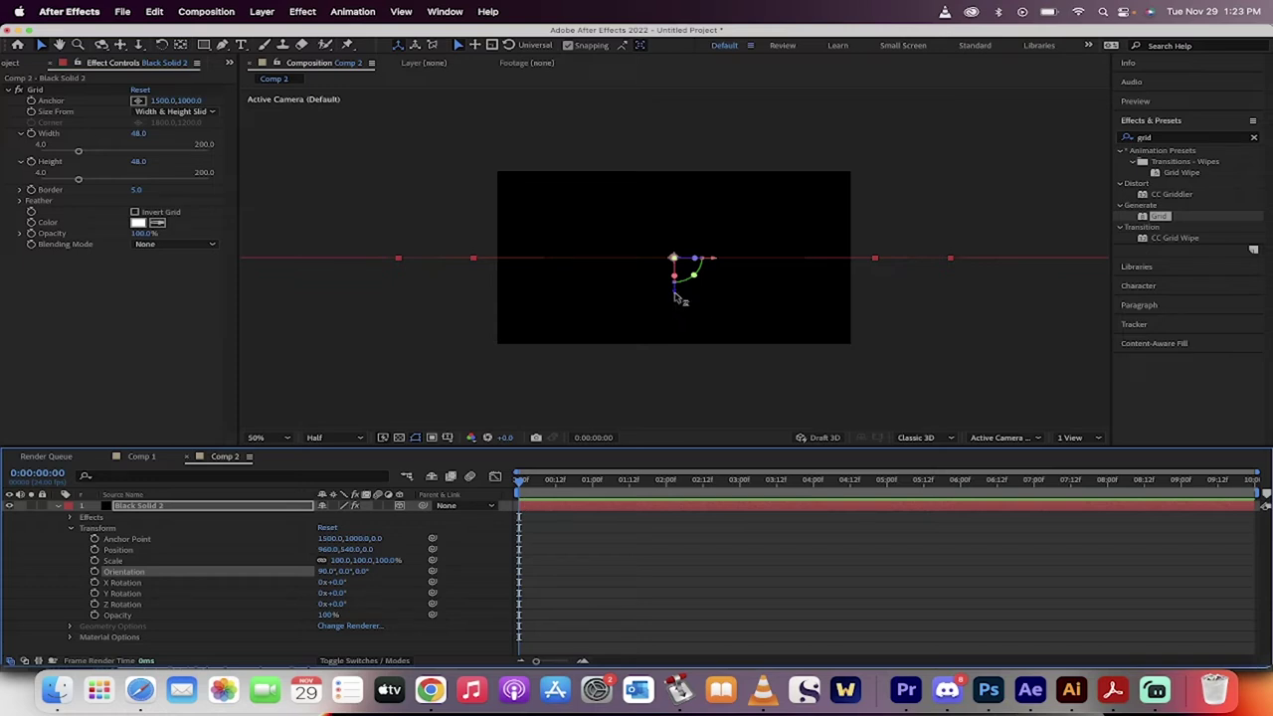
pyautogui.moveTo(674, 297); pyautogui.dragTo(674, 354)
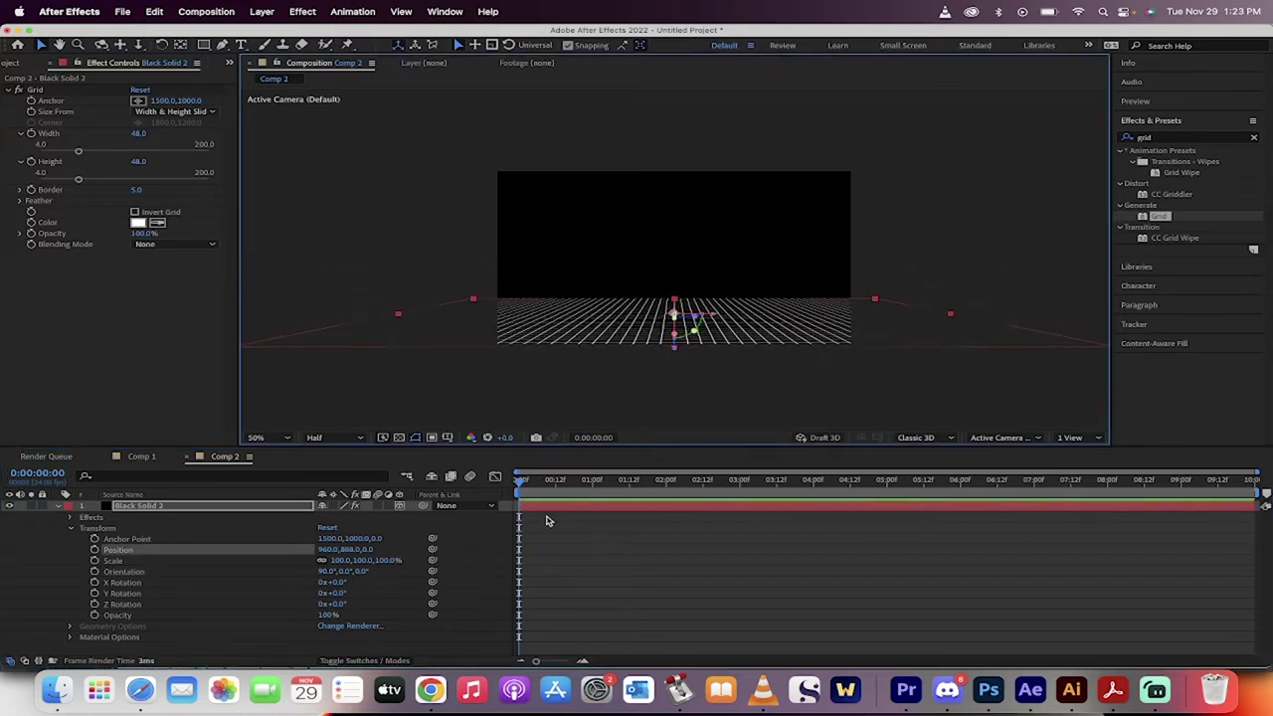
pyautogui.click(528, 489)
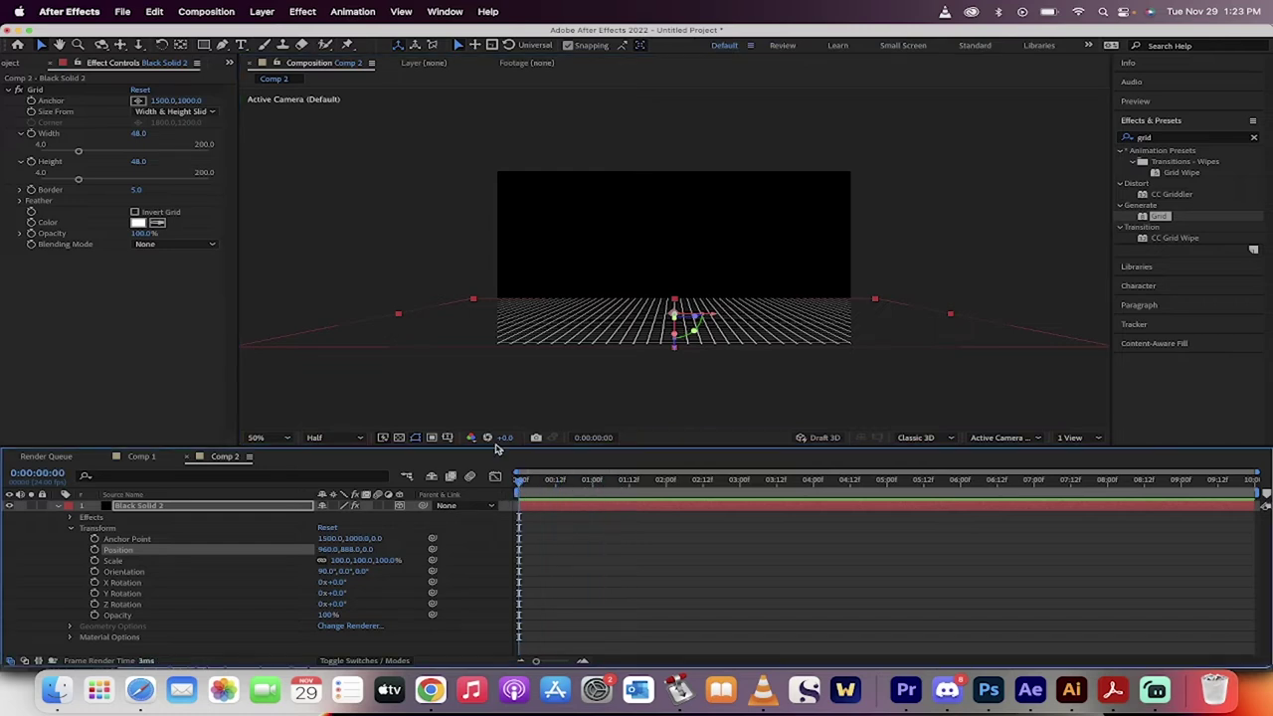
pyautogui.click(172, 509)
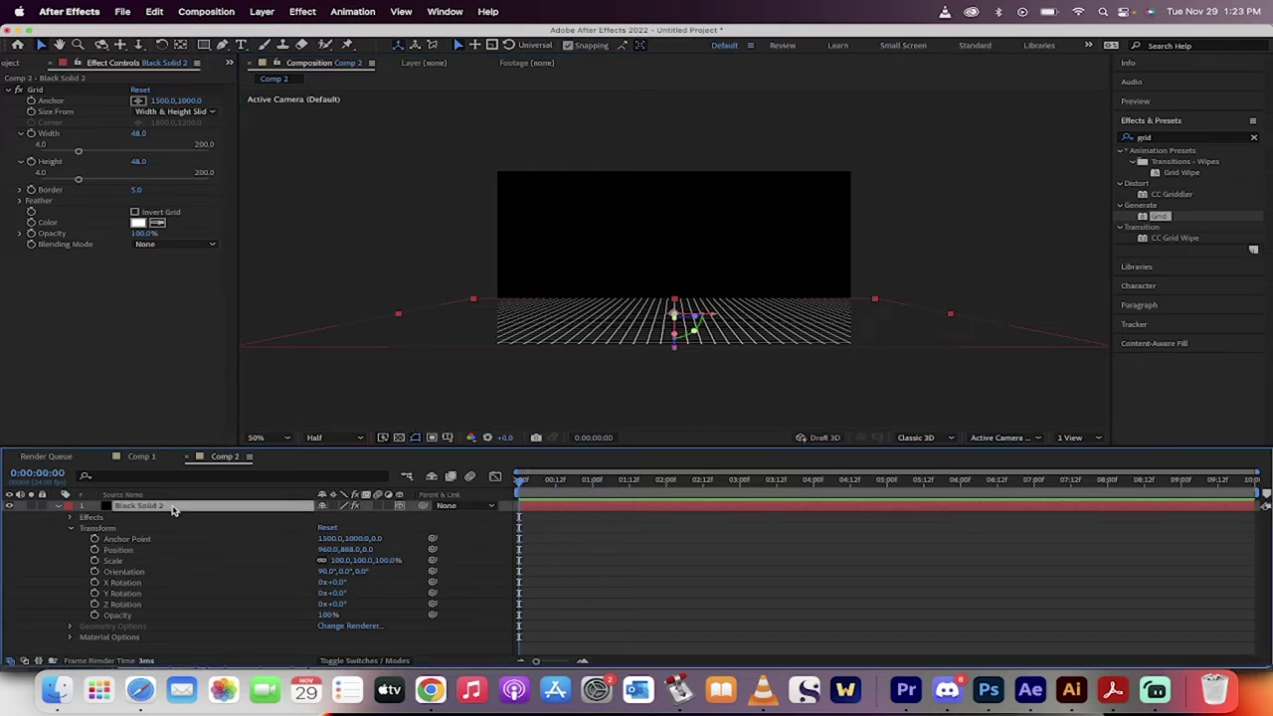
# Keyframe the Grid Anchor at 1500 at the start and about 2006 at 0:00:03:00
pyautogui.click(52, 105)
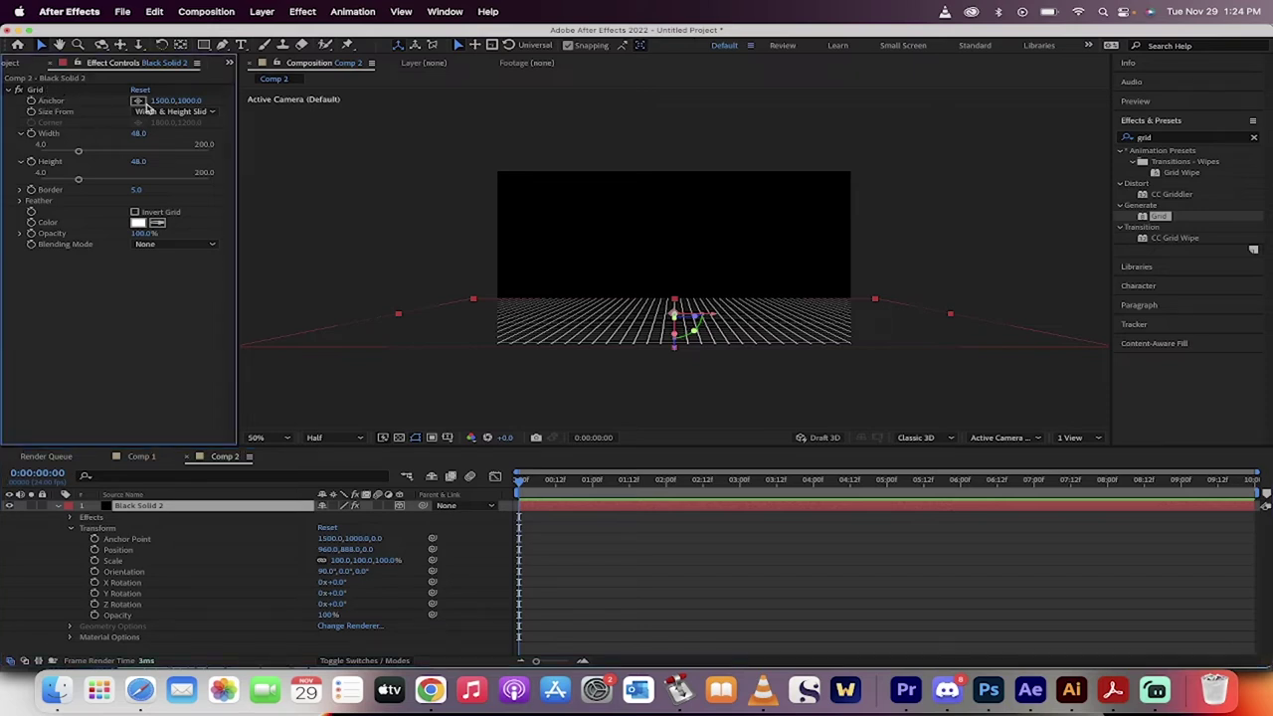
pyautogui.click(30, 107)
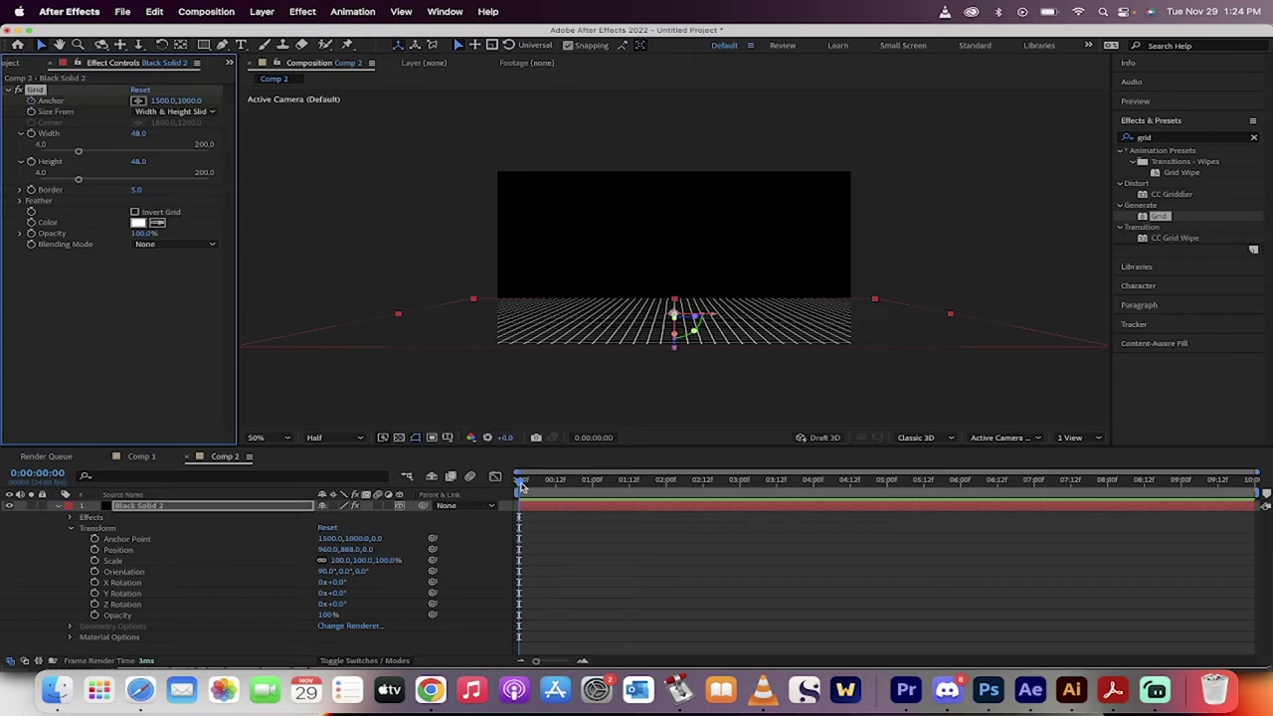
pyautogui.moveTo(521, 485); pyautogui.dragTo(741, 488)
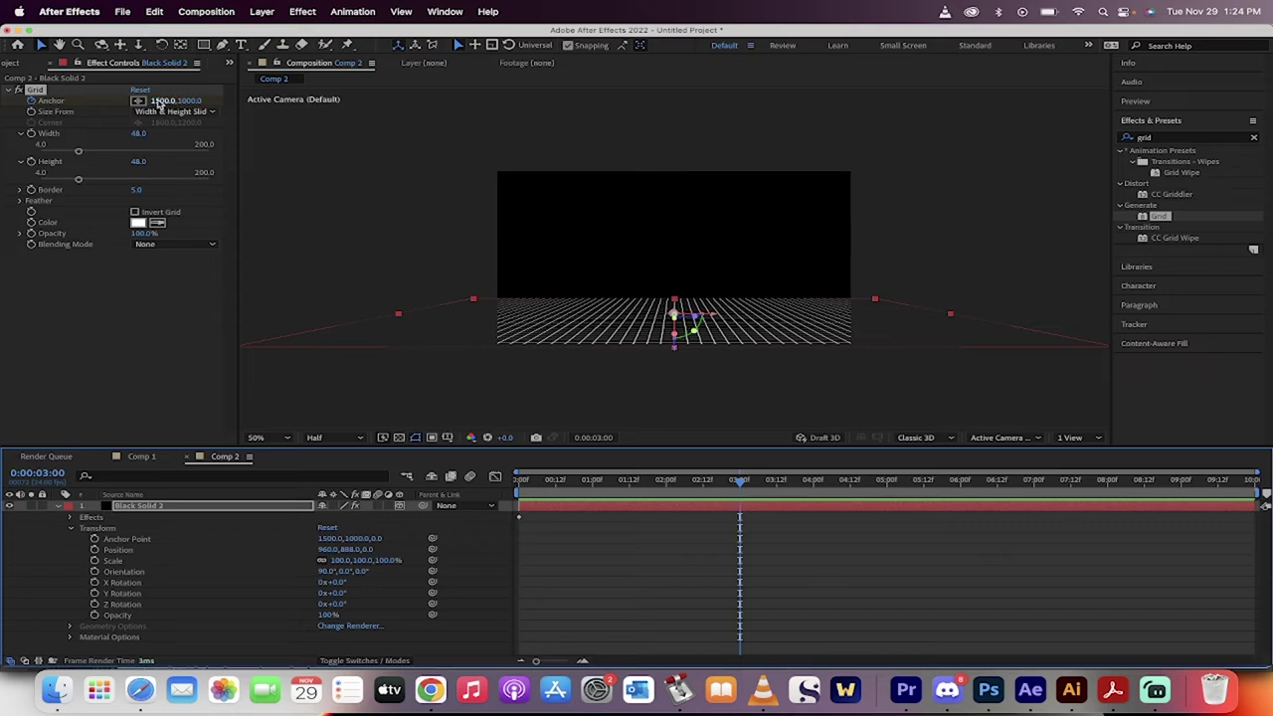
pyautogui.moveTo(159, 103); pyautogui.dragTo(541, 110)
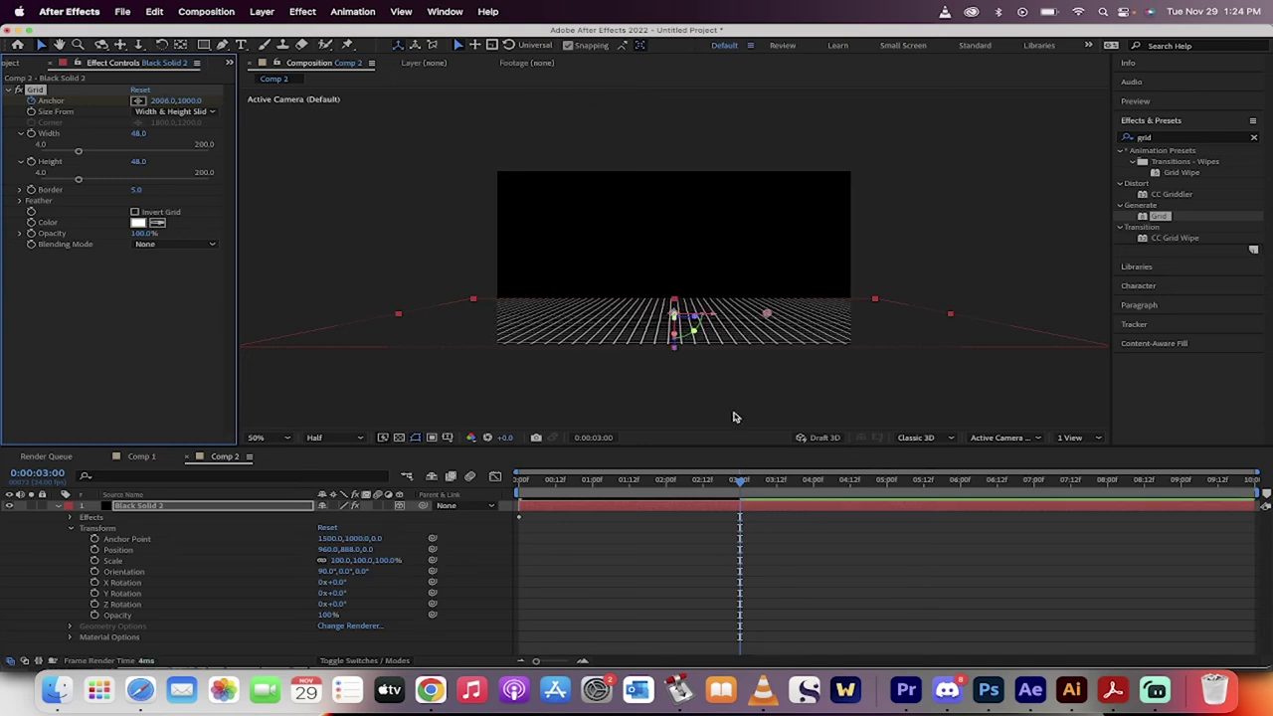
# Preview the sliding floor grid animation from the start and return to the first frame
pyautogui.moveTo(740, 486); pyautogui.dragTo(478, 487)
pyautogui.press('space')
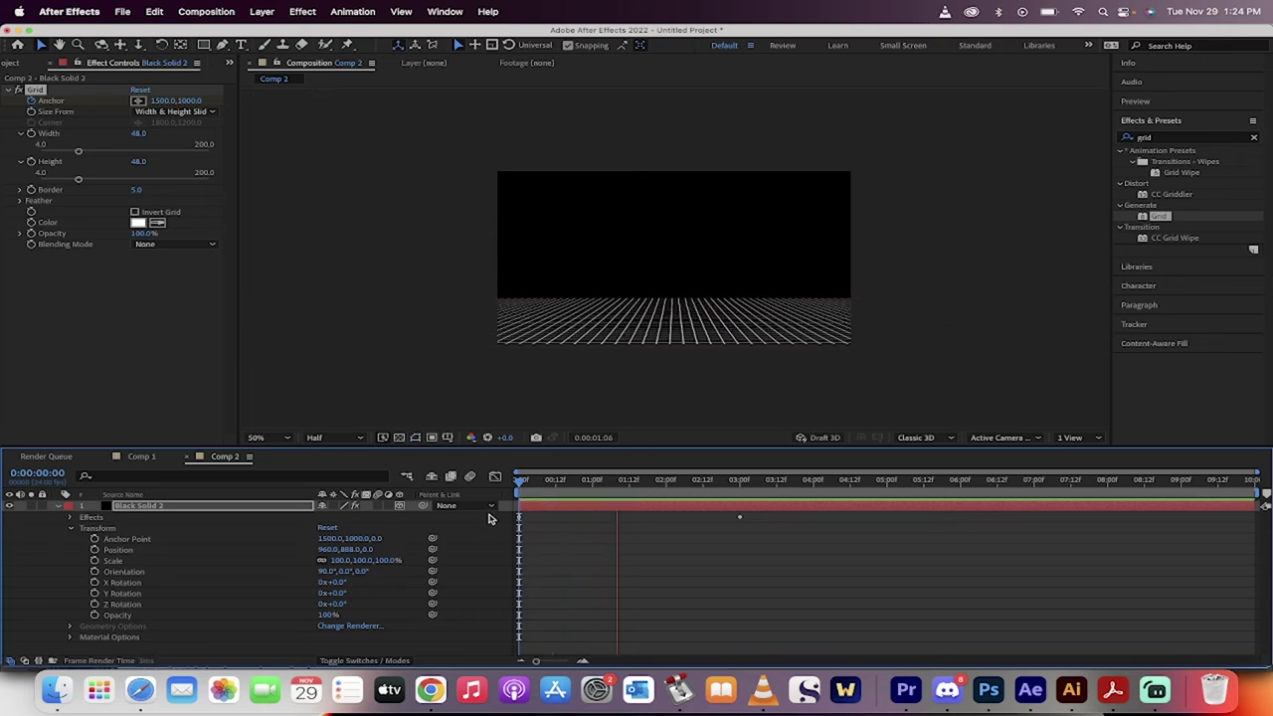
pyautogui.press('space')
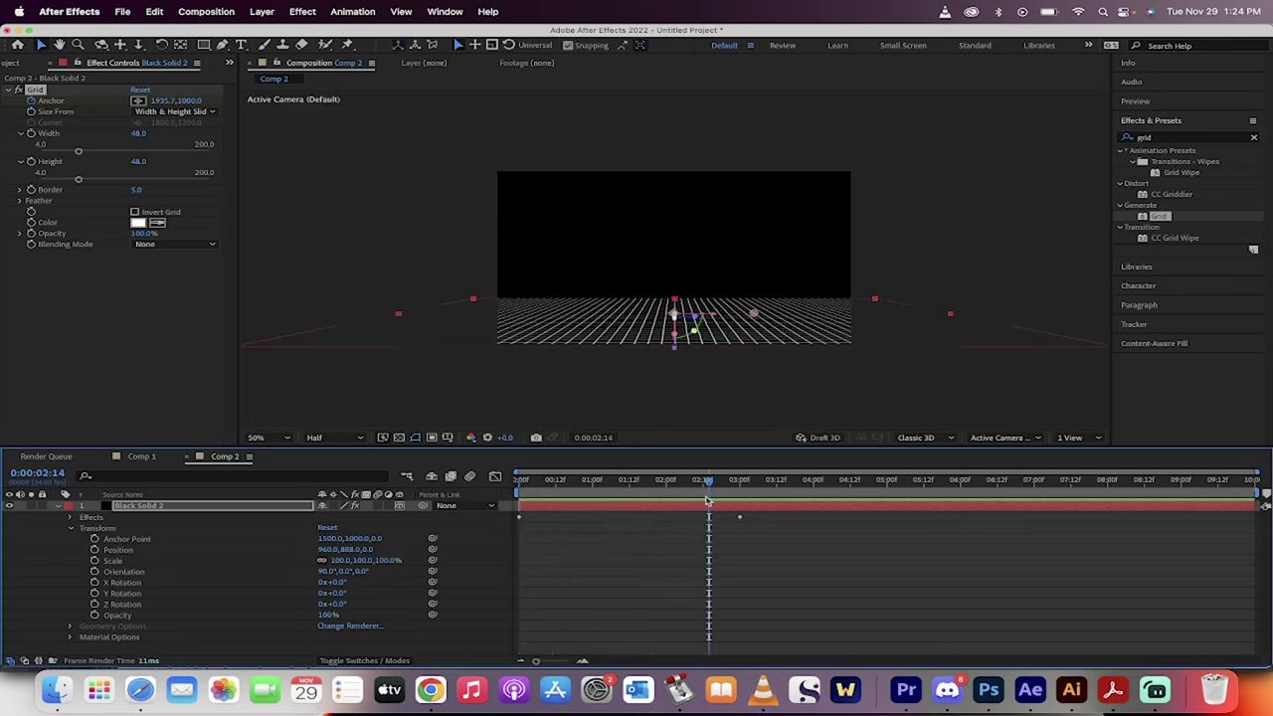
pyautogui.press('Home')
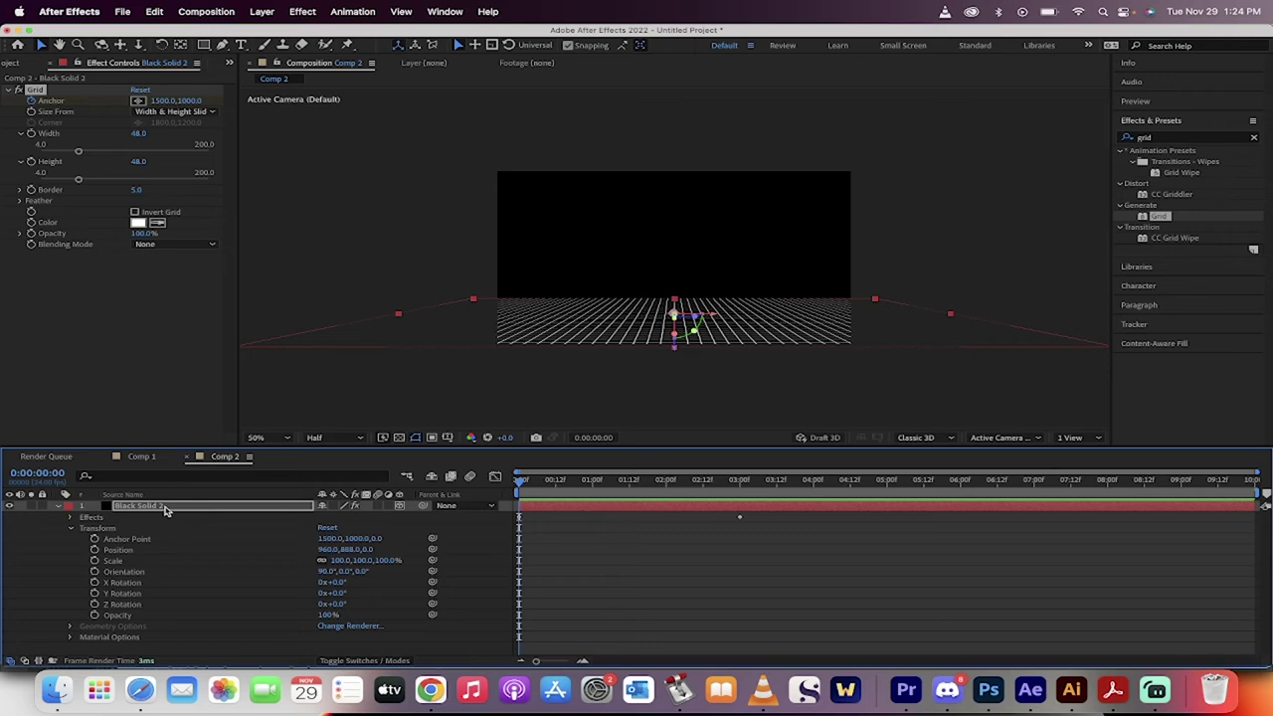
# Duplicate the grid layer and hide the original floor grid on layer 2
pyautogui.click(167, 508)
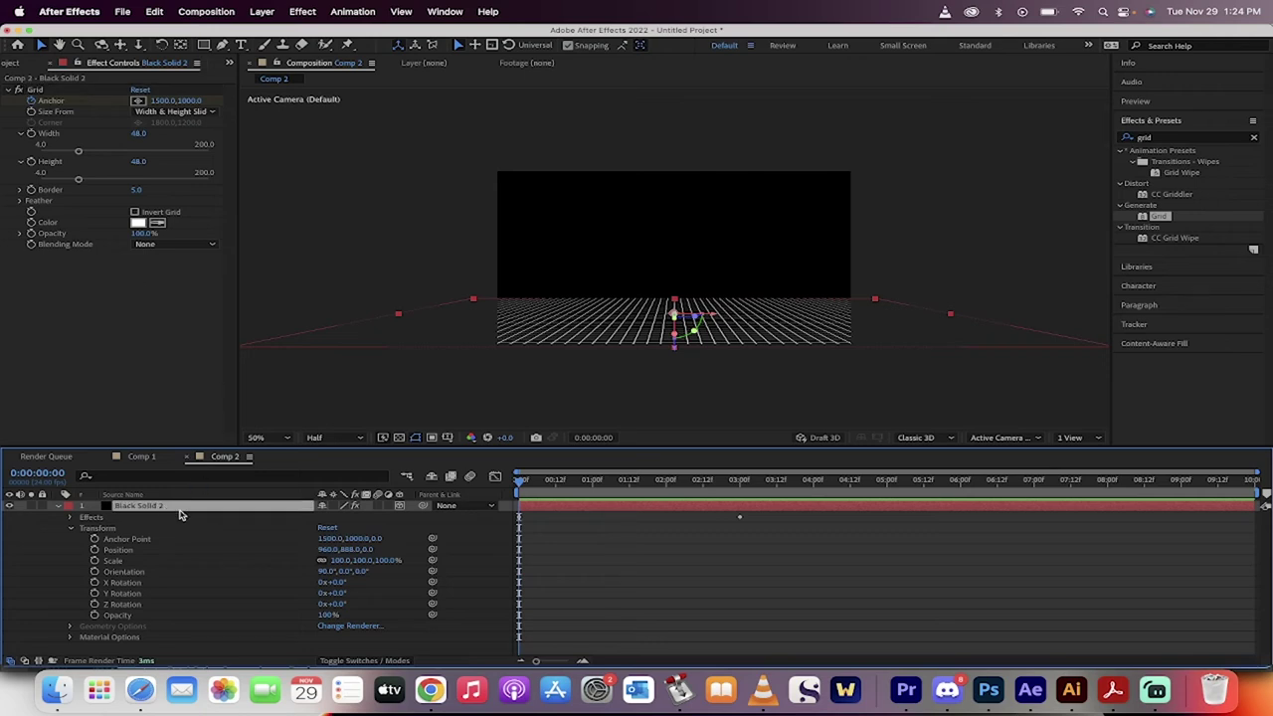
pyautogui.click(154, 11)
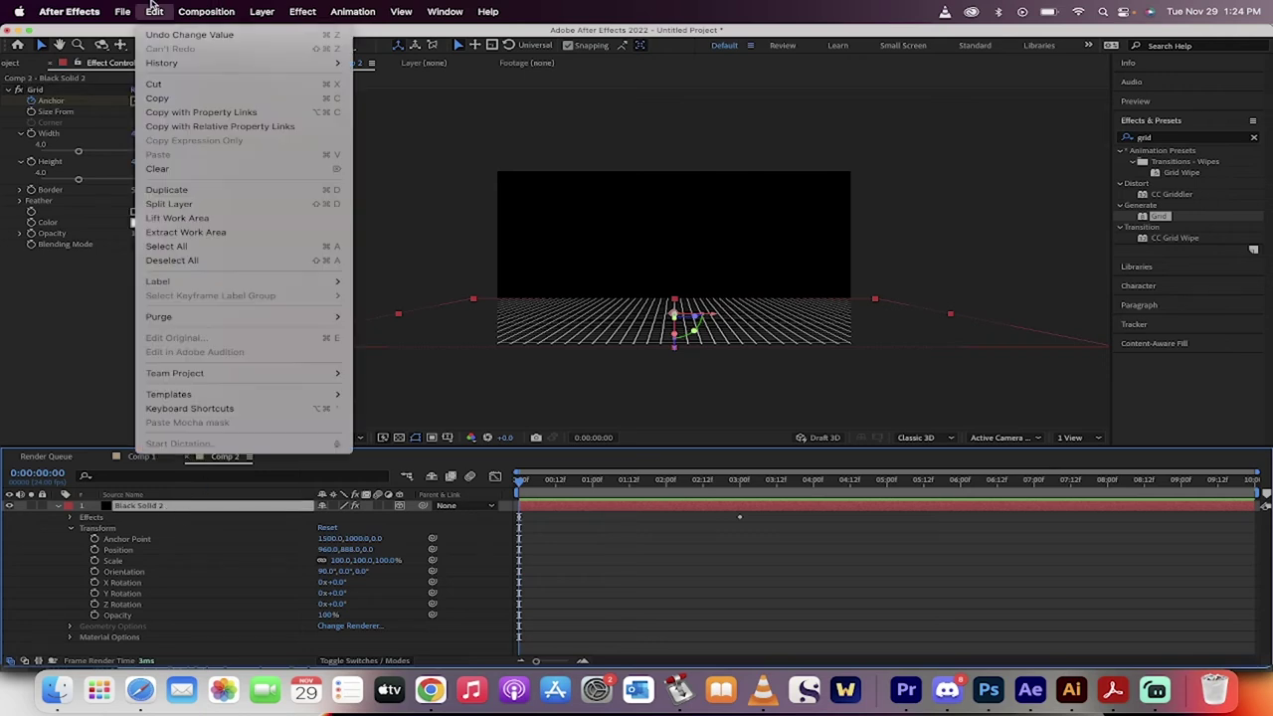
pyautogui.click(192, 196)
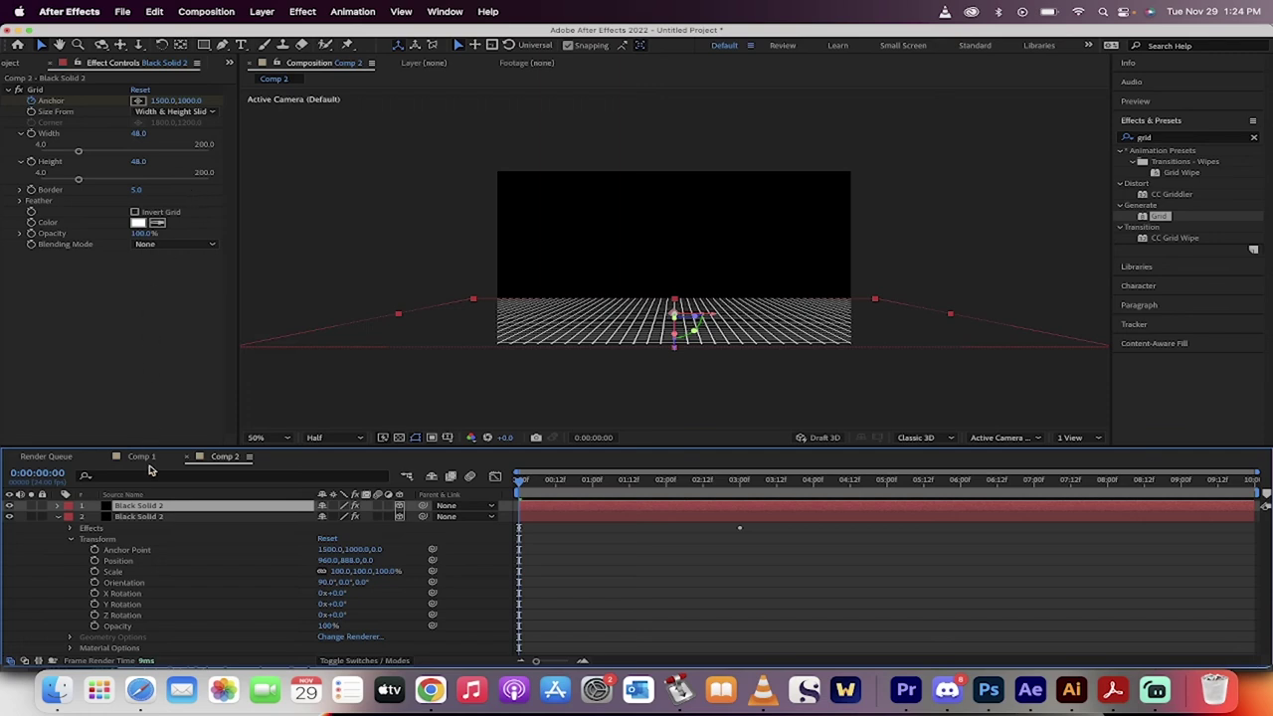
pyautogui.click(64, 523)
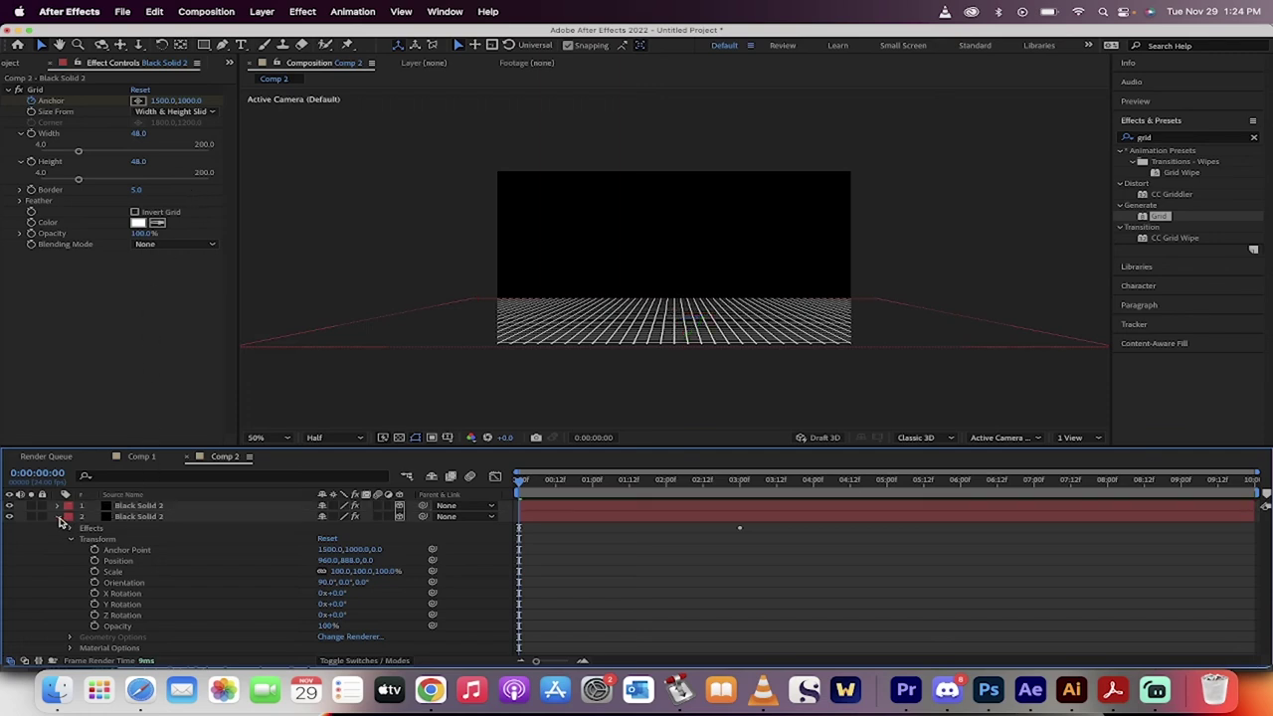
pyautogui.click(57, 517)
pyautogui.click(8, 516)
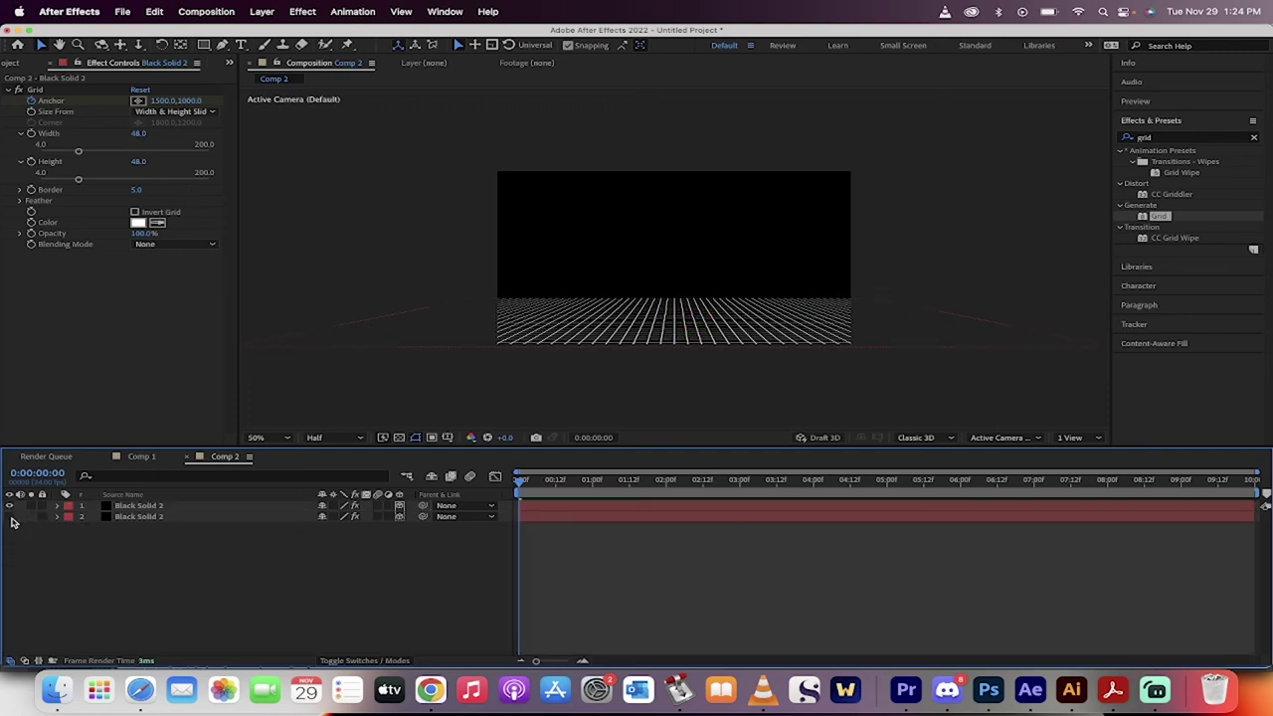
# Raise the copied grid along Y to the ceiling, unhide layer 2, and preview both grids
pyautogui.click(142, 507)
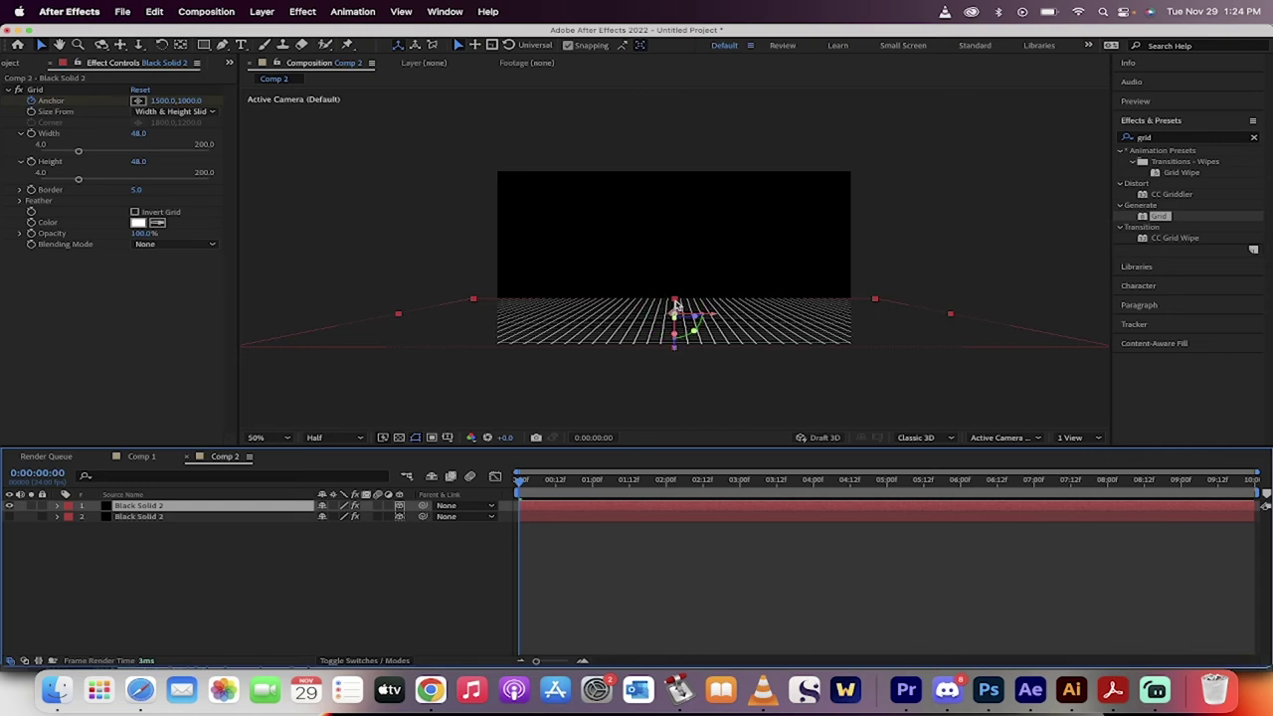
pyautogui.moveTo(675, 303); pyautogui.dragTo(664, 231)
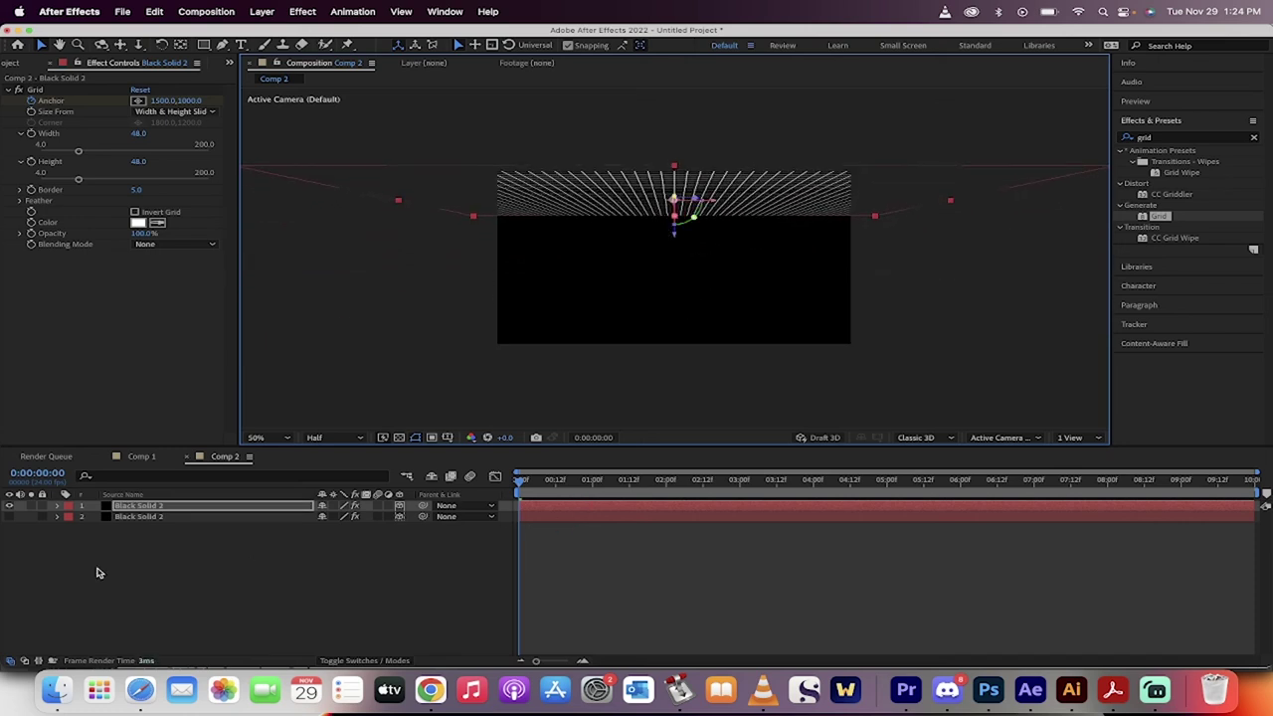
pyautogui.click(10, 516)
pyautogui.press('space')
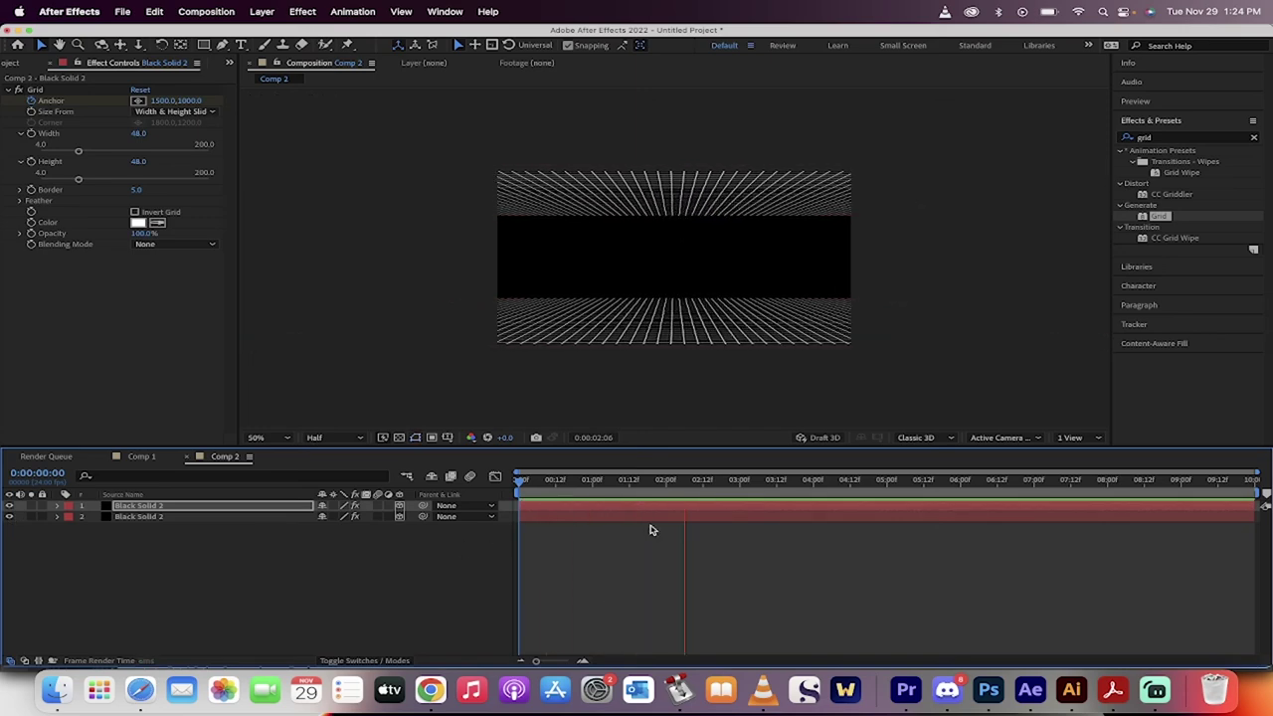
pyautogui.click(651, 487)
# Flip the ceiling grid horizontally with Layer > Transform > Flip Horizontal and preview the result
pyautogui.moveTo(650, 486); pyautogui.dragTo(484, 494)
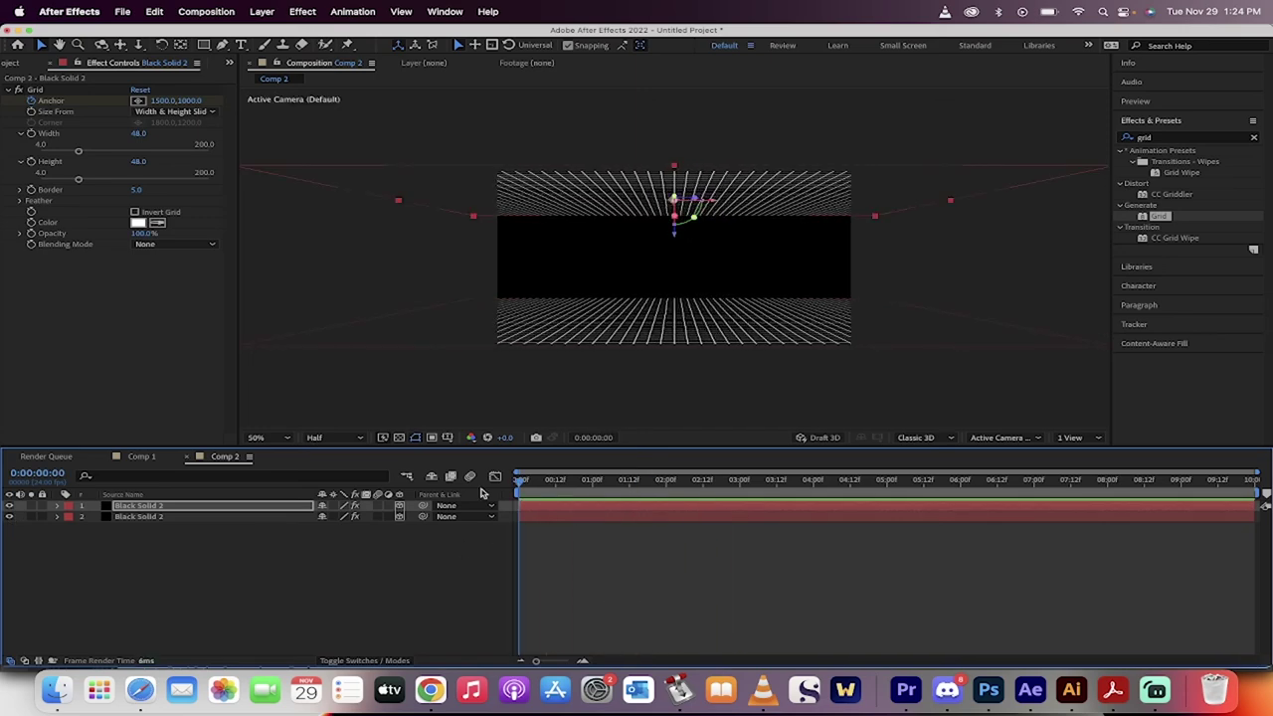
pyautogui.click(166, 509)
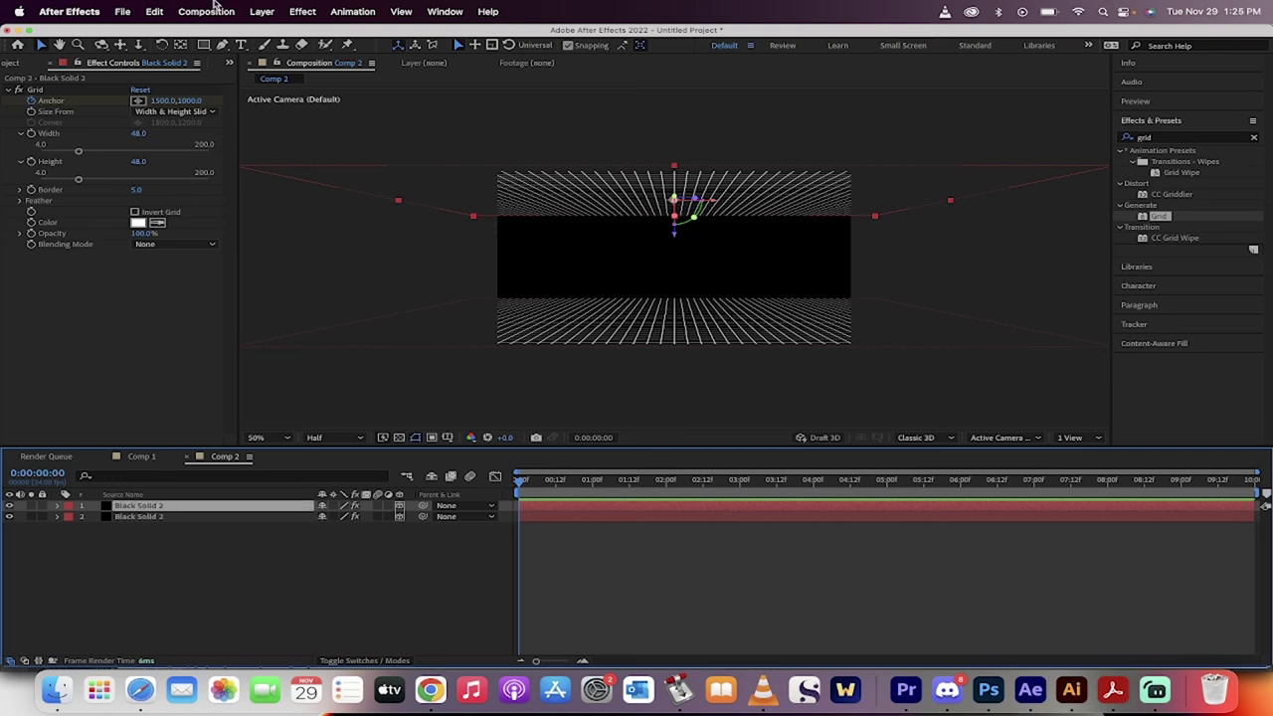
pyautogui.click(263, 11)
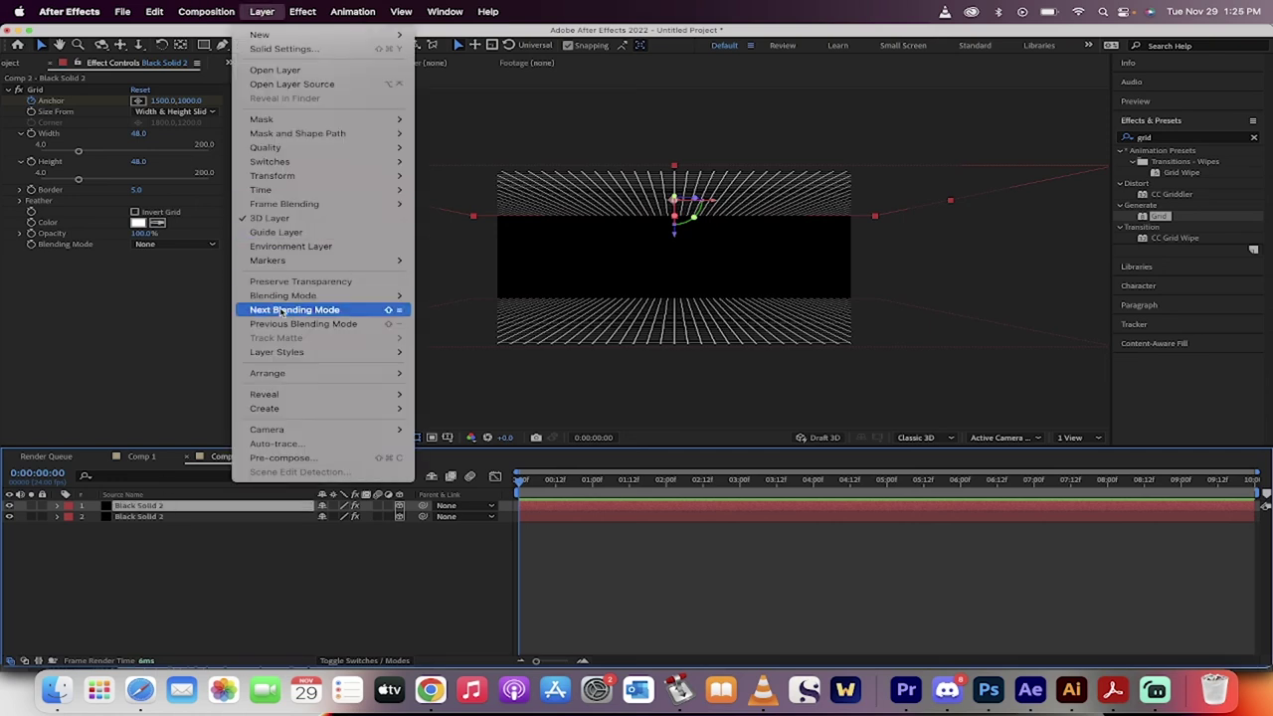
pyautogui.moveTo(378, 177)
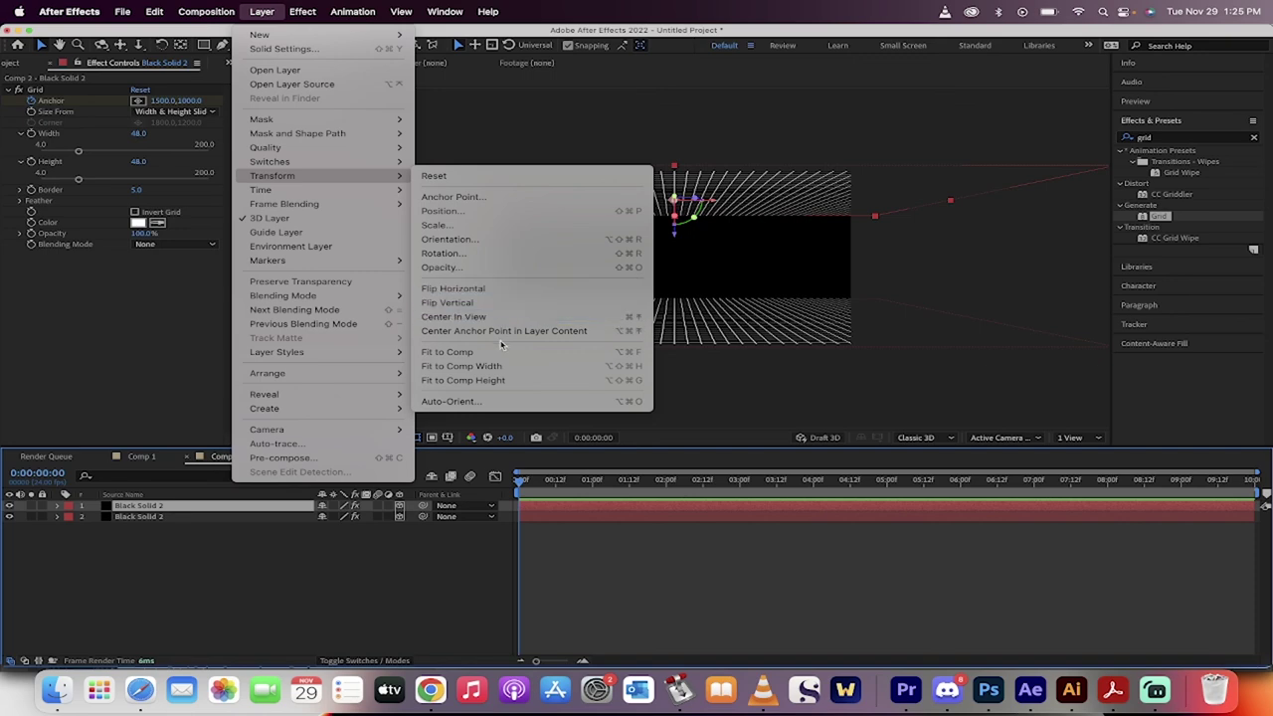
pyautogui.click(489, 288)
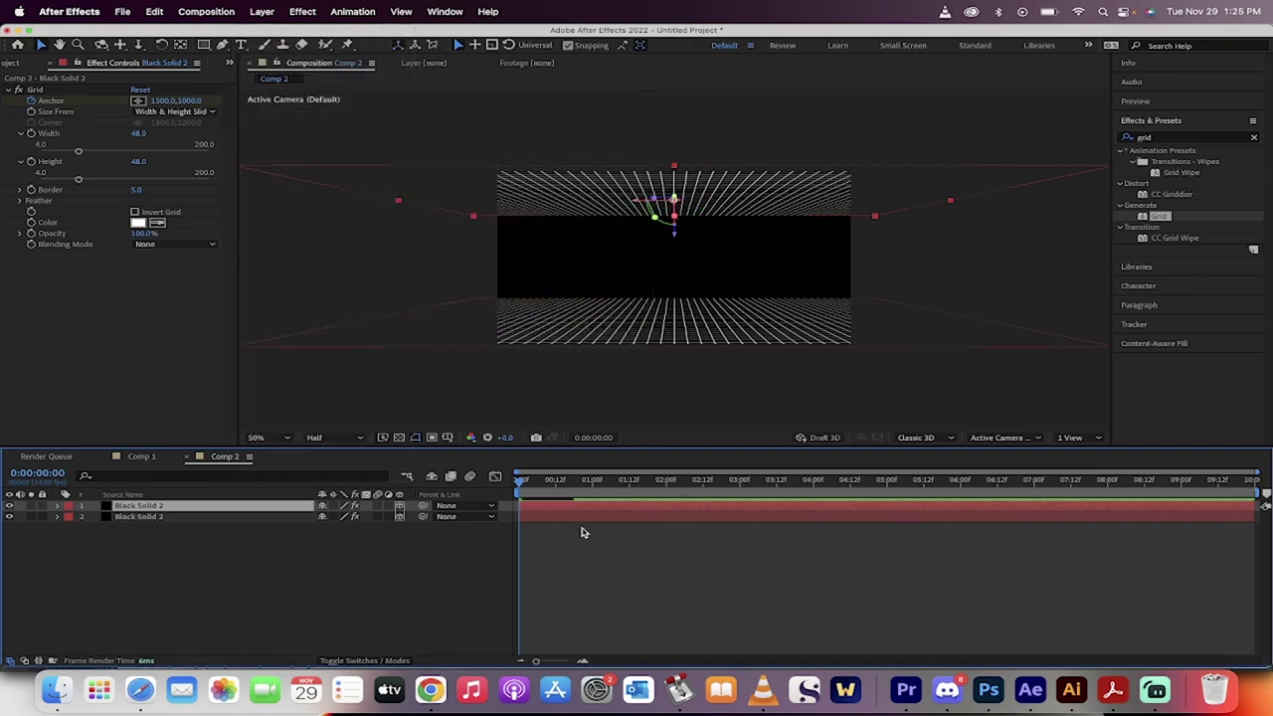
pyautogui.press('space')
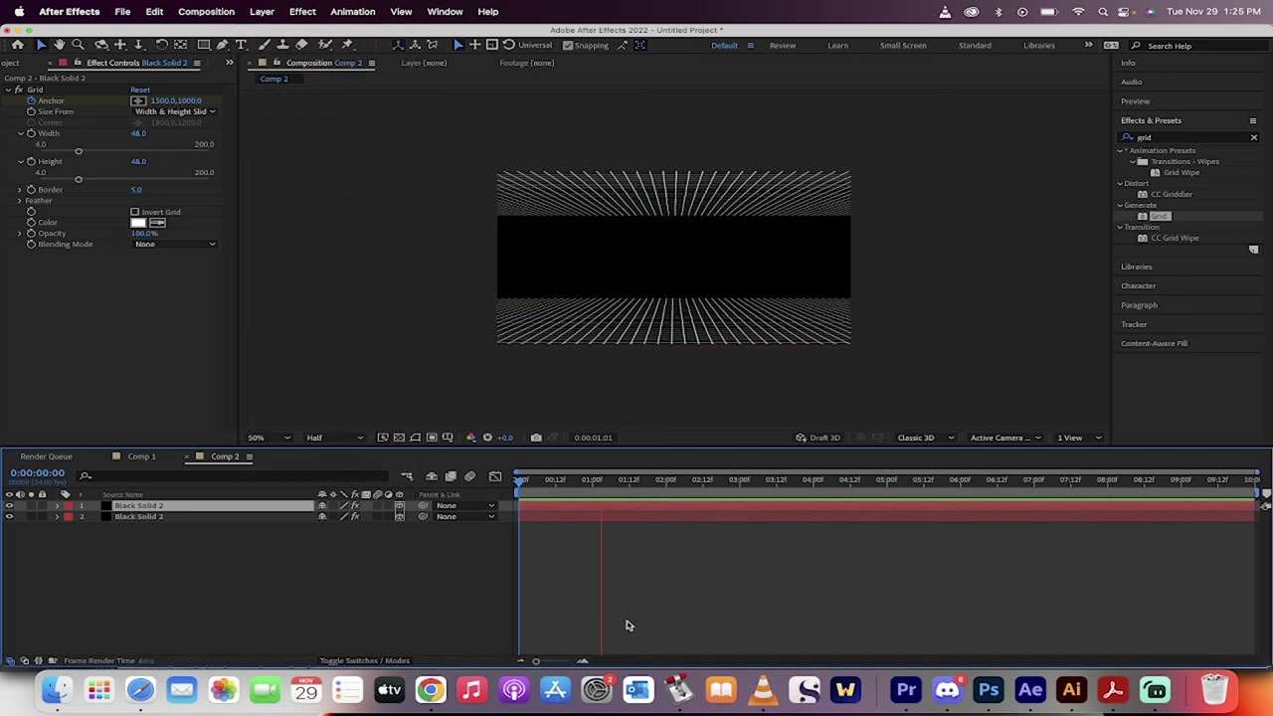